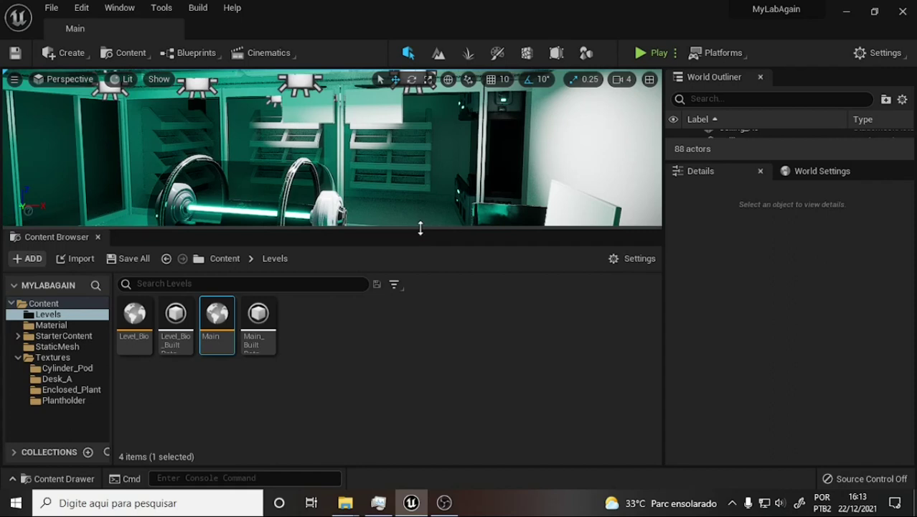
Step: Drag the splitter between the viewport and Content Browser down to enlarge the lab viewport
drag(421, 228, 422, 294)
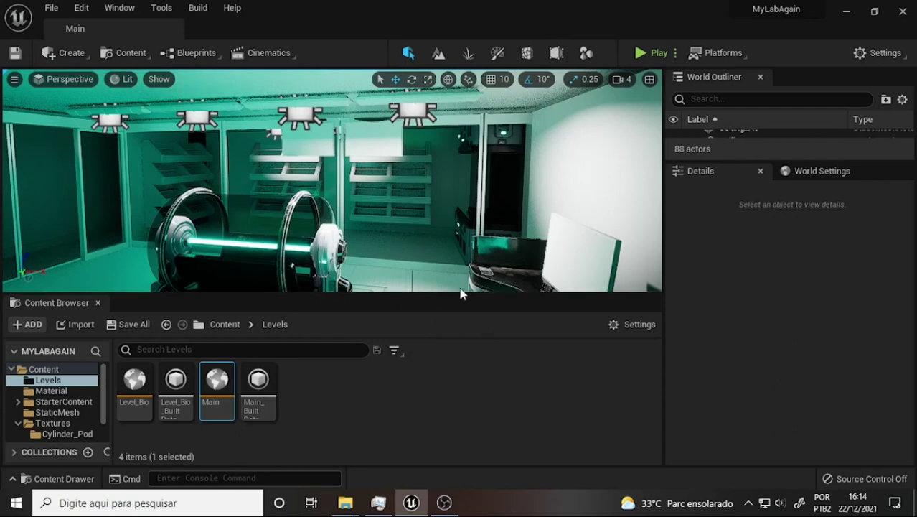
Step: Fly the camera toward the shelves and select the upper shelf Plant_Holder_A9
click(421, 156)
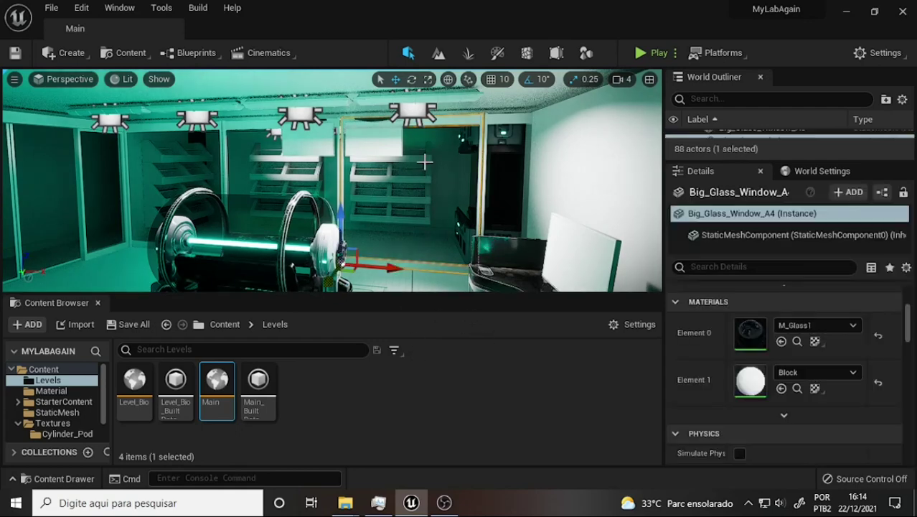
mouse_move(479, 198)
right_down()
mouse_move(479, 178)
mouse_move(532, 172)
mouse_move(518, 168)
right_up()
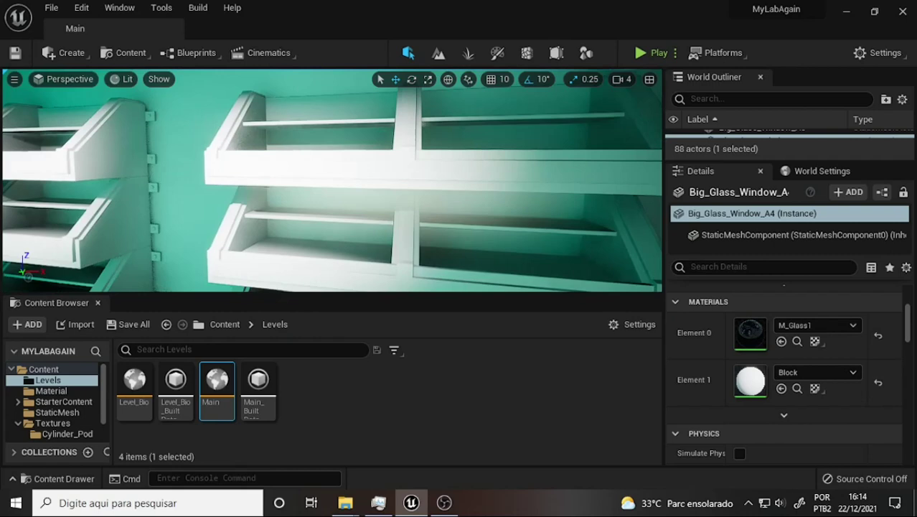
click(518, 168)
scroll(789, 402, up, 3)
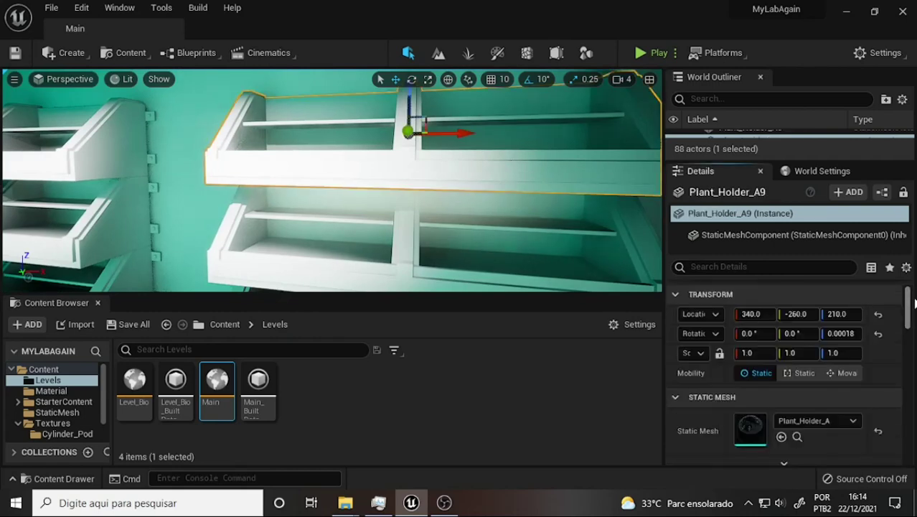
Step: Show the StaticMesh folder's assets, trying and then cancelling a Plant_Holder_A mesh reassignment
click(56, 412)
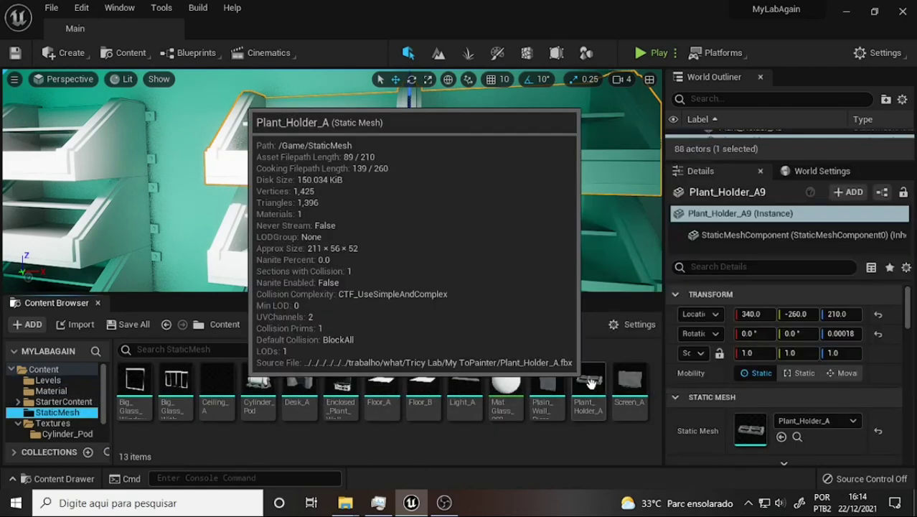
drag(590, 382, 749, 427)
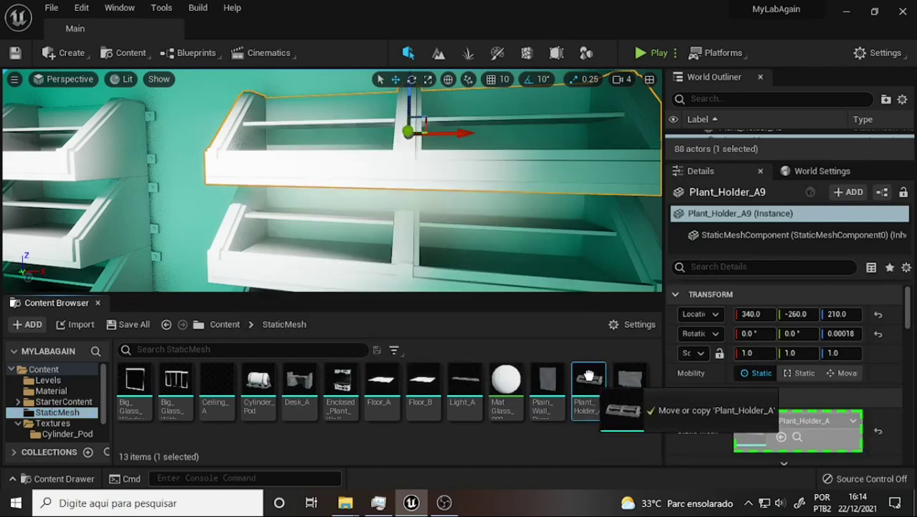
drag(749, 426, 588, 385)
scroll(908, 319, down, 3)
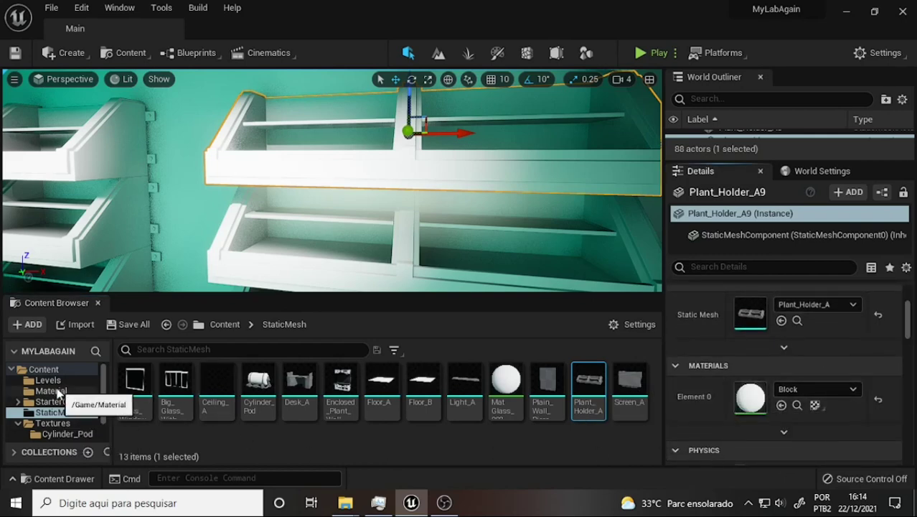
Step: From the Material folder, apply MI_Plantholder to shelves Plant_Holder_A9 and Plant_Holder_A10
click(55, 390)
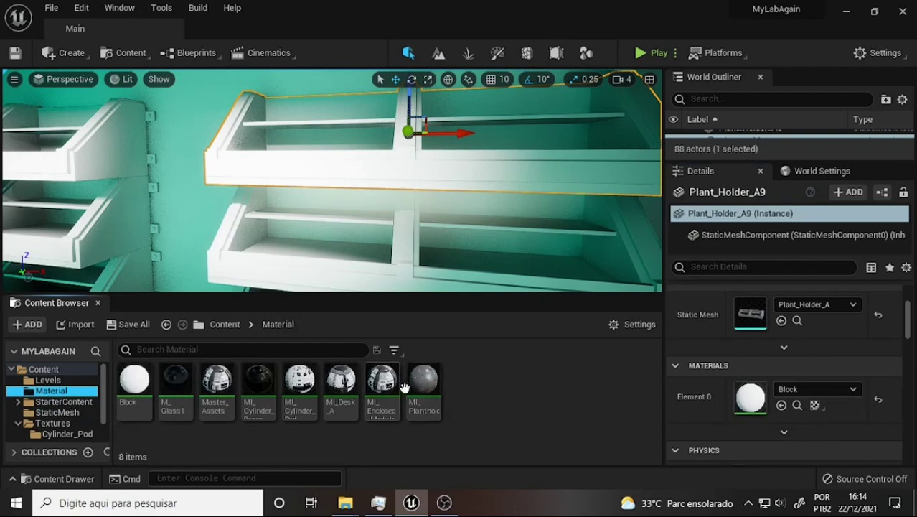
drag(424, 387, 754, 394)
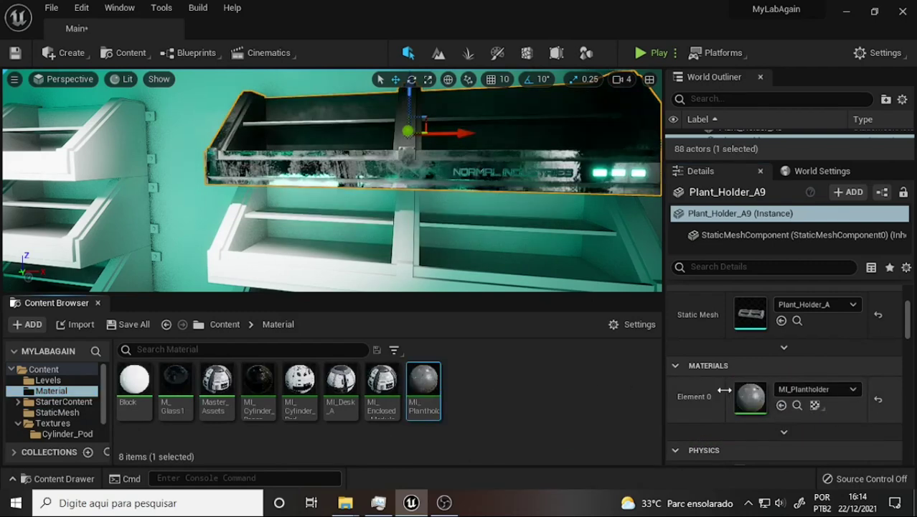
click(405, 276)
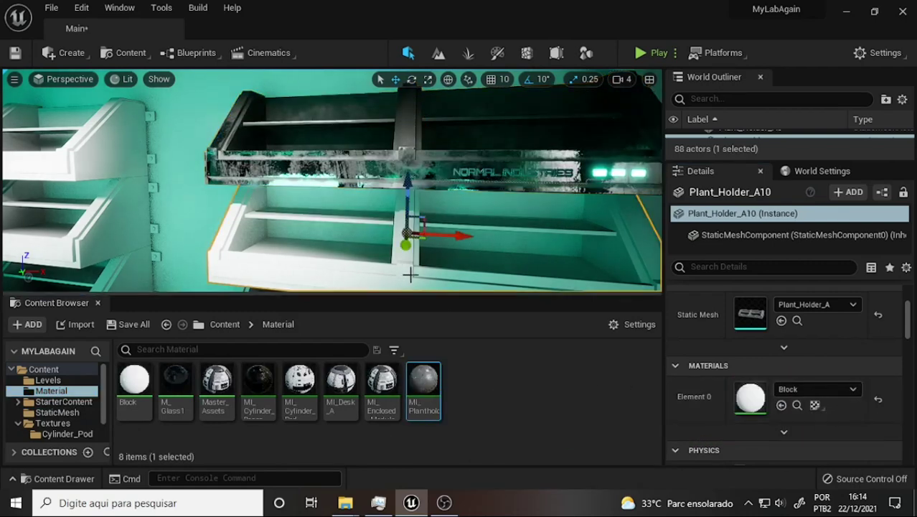
drag(434, 388, 751, 398)
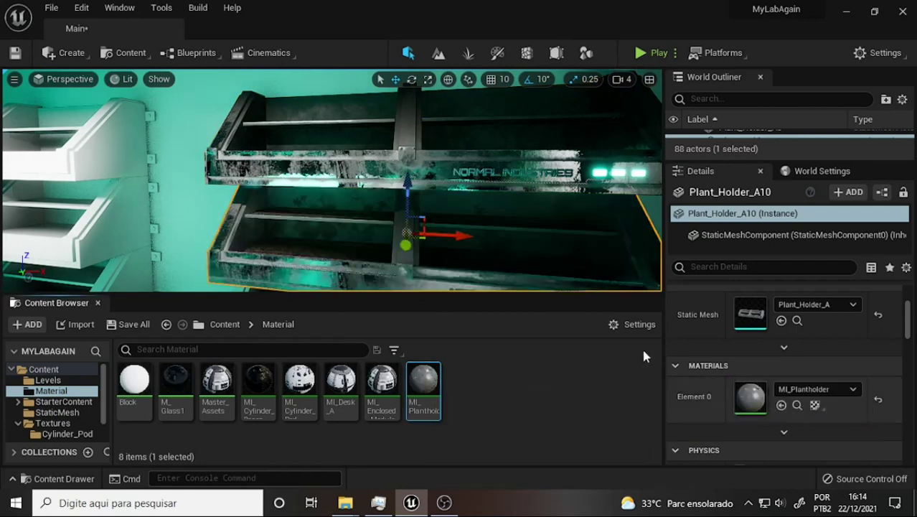
key(f)
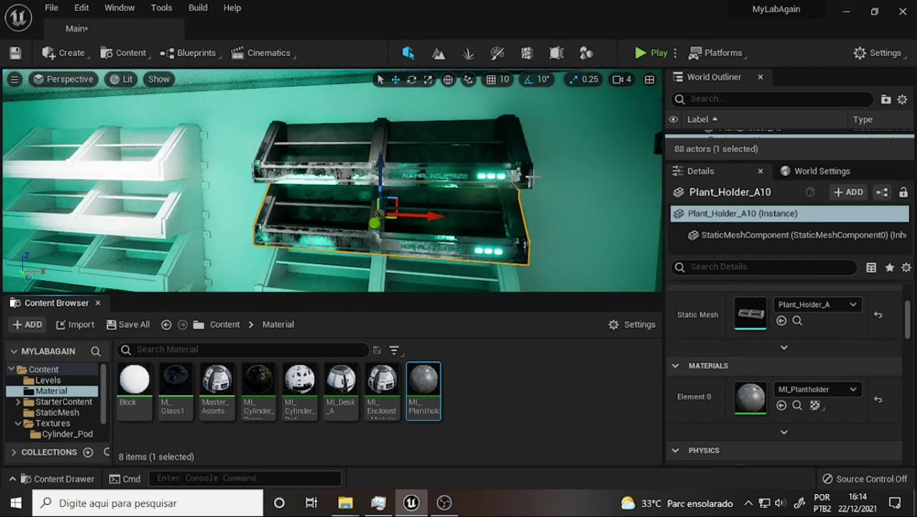
Step: On the white shelf unit, apply MI_Plantholder to Plant_Holder_A12, A11, A6 and A7
mouse_move(572, 169)
right_down()
mouse_move(590, 149)
mouse_move(553, 152)
right_up()
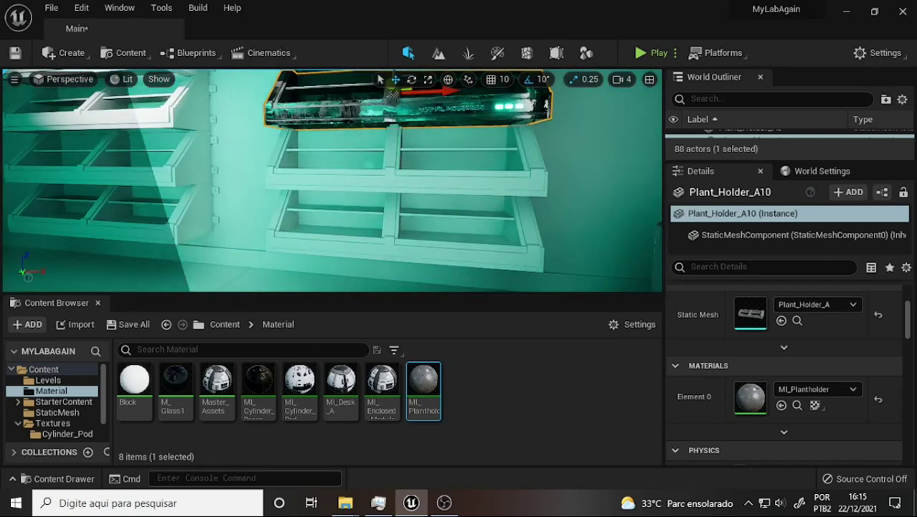
click(490, 188)
drag(423, 391, 753, 395)
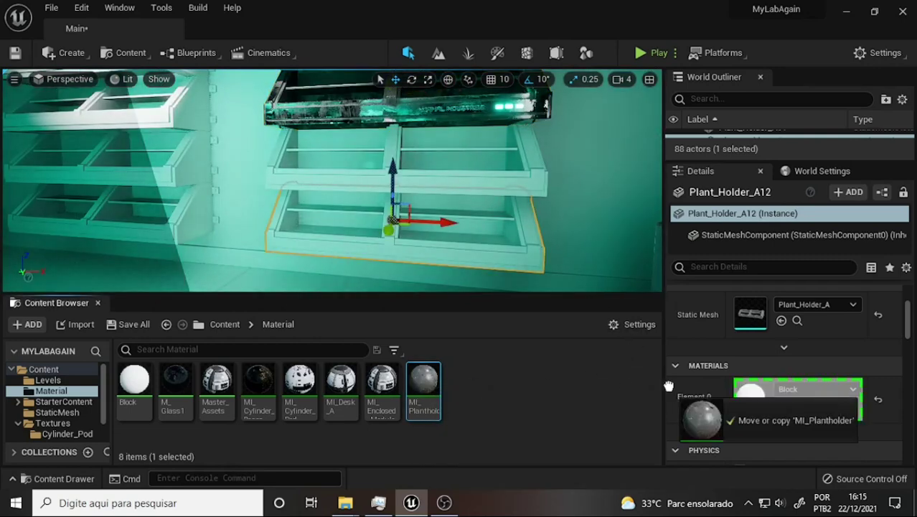
click(524, 179)
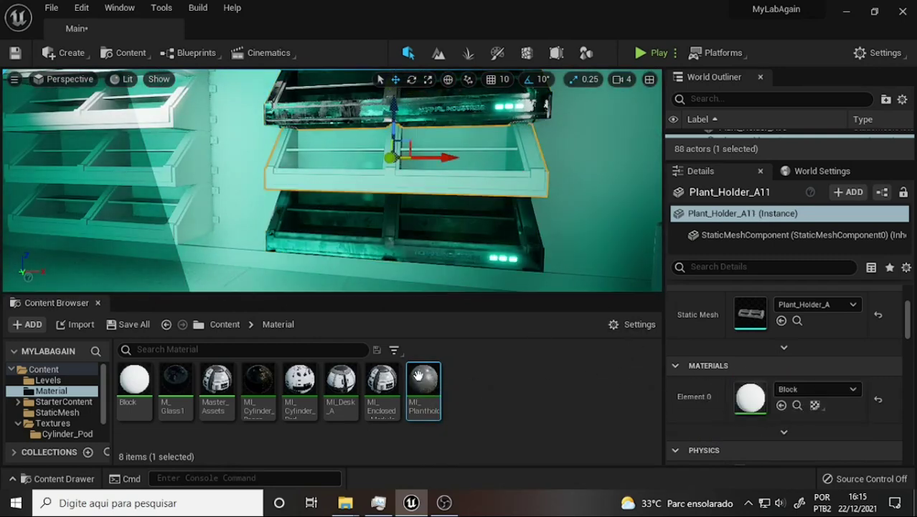
drag(423, 388, 760, 395)
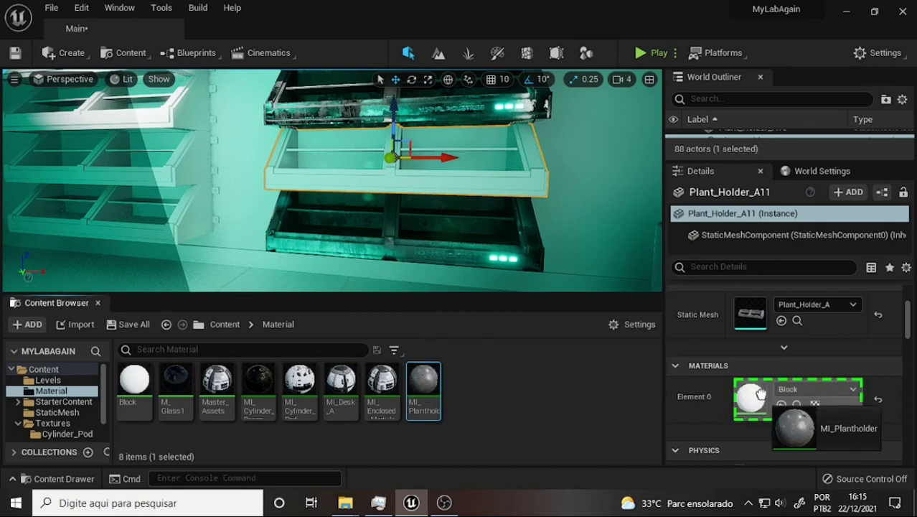
click(180, 115)
drag(409, 380, 750, 396)
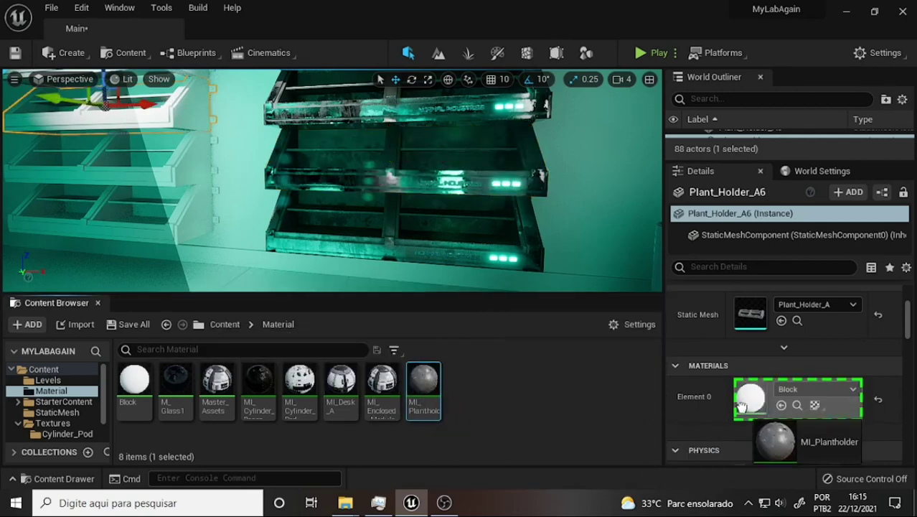
click(191, 148)
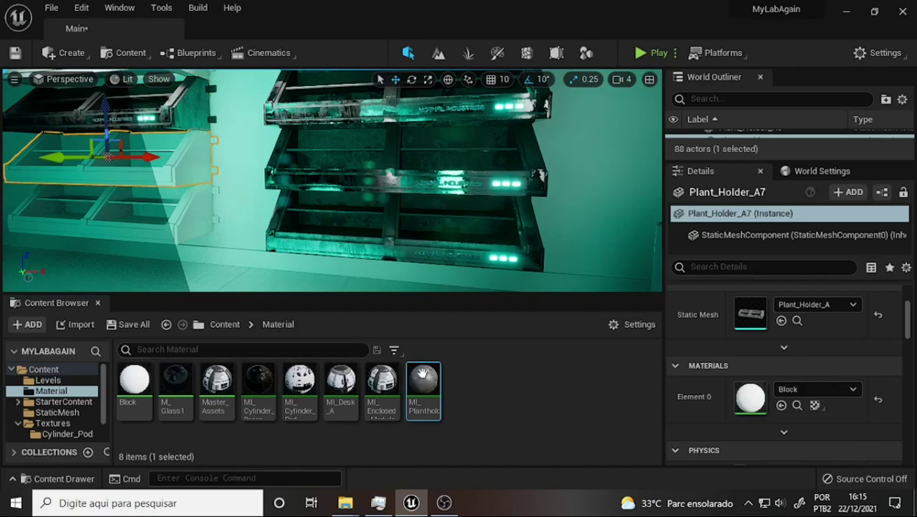
mouse_move(423, 387)
mouse_down()
mouse_move(762, 406)
mouse_move(752, 396)
mouse_up()
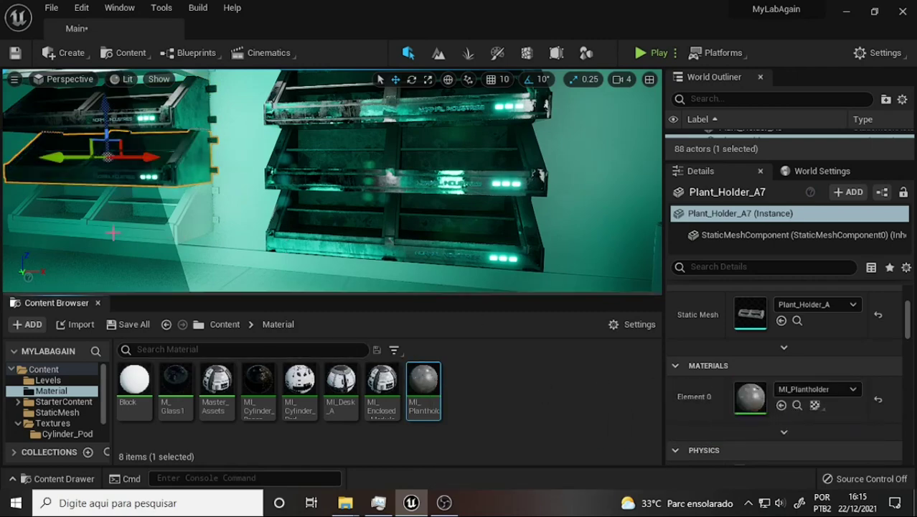
right_drag(188, 229, 381, 191)
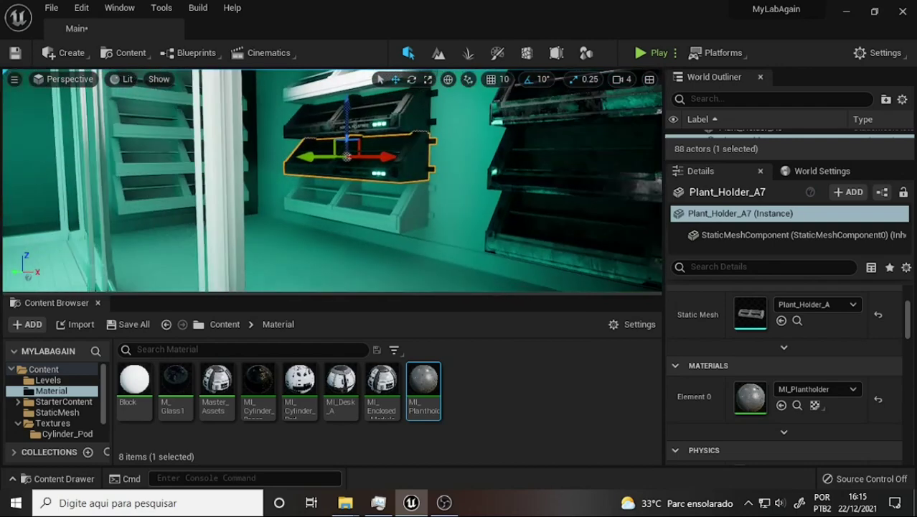
Step: On the left wall, apply MI_Plantholder to shelves Plant_Holder_A5 and Plant_Holder_A8
right_drag(439, 149, 428, 156)
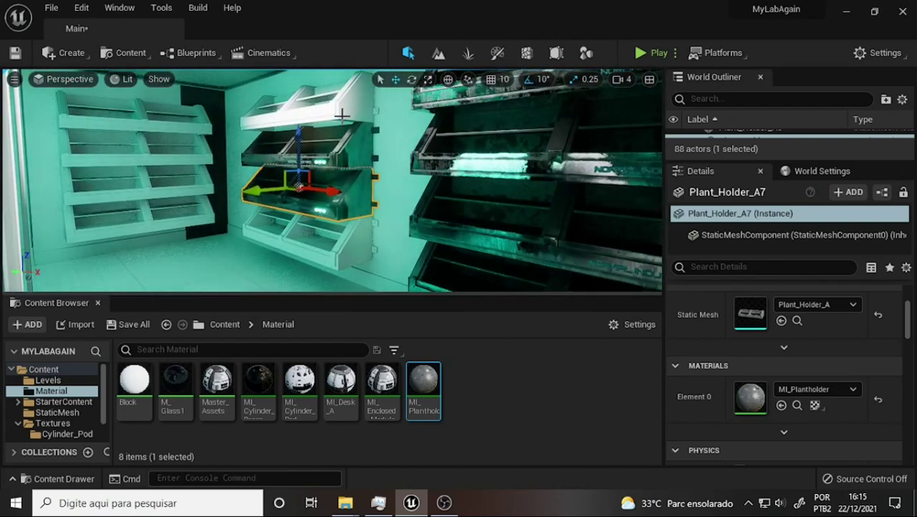
click(339, 114)
drag(414, 388, 759, 401)
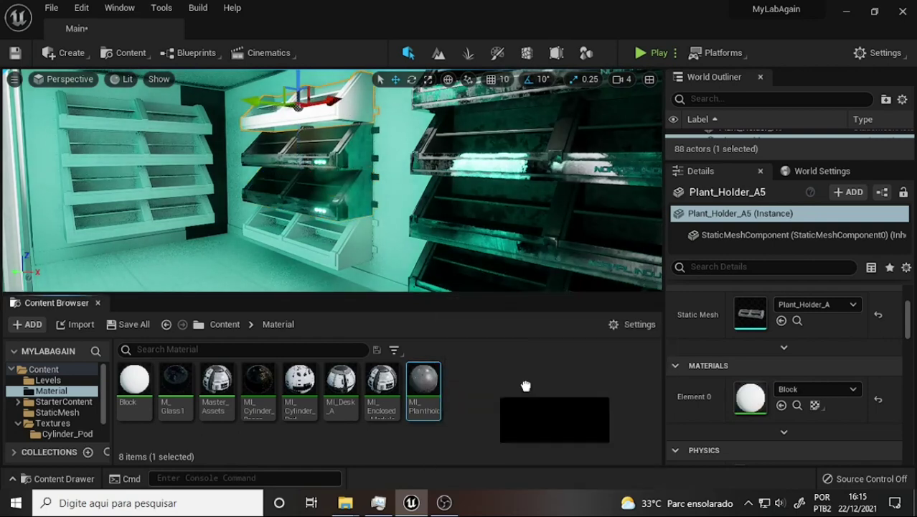
click(339, 248)
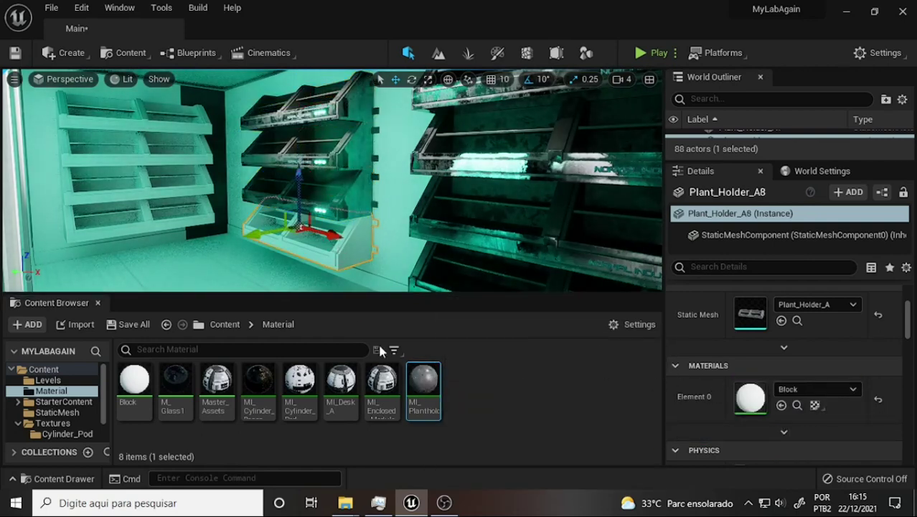
drag(423, 387, 752, 398)
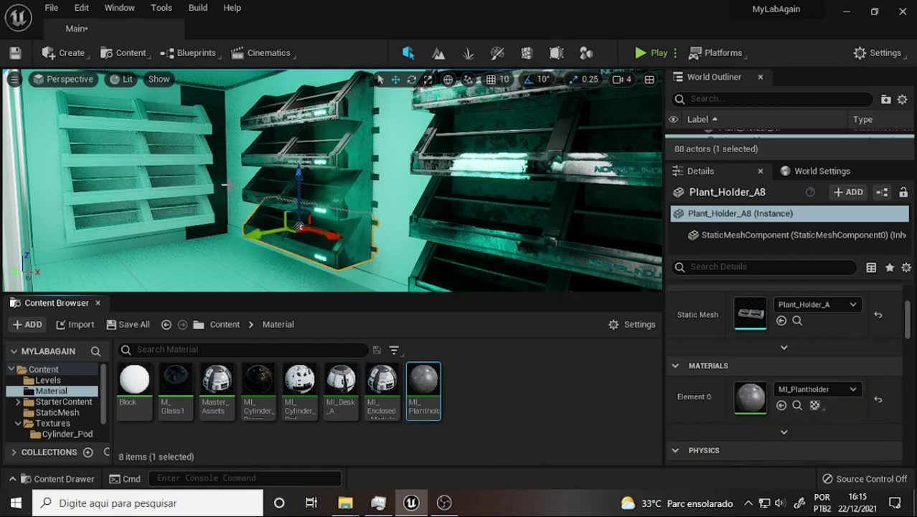
Step: Apply MI_Plantholder to shelves Plant_Holder_A, A2, A3 and A4
click(170, 113)
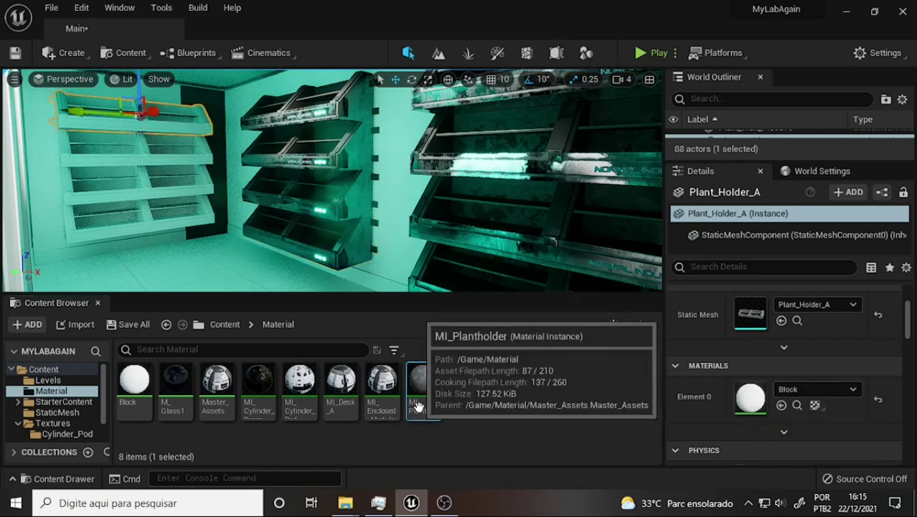
drag(457, 396, 751, 399)
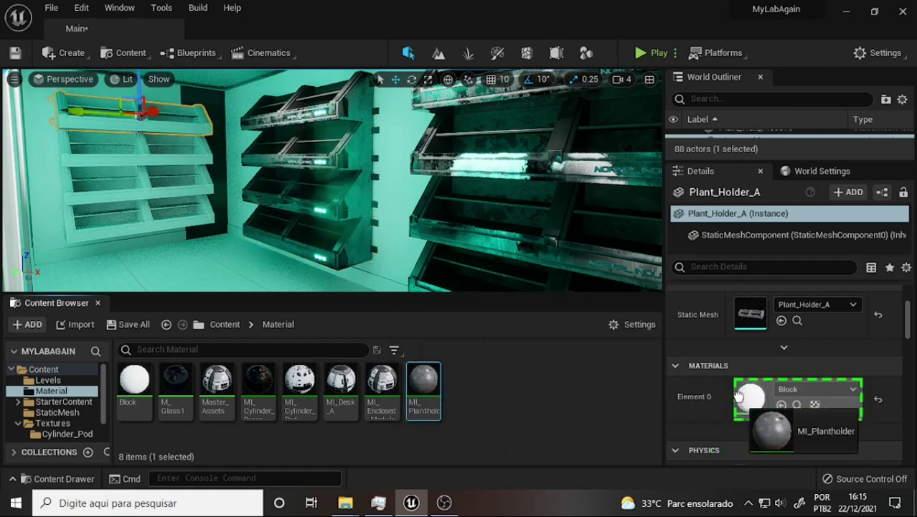
click(191, 154)
drag(423, 391, 750, 397)
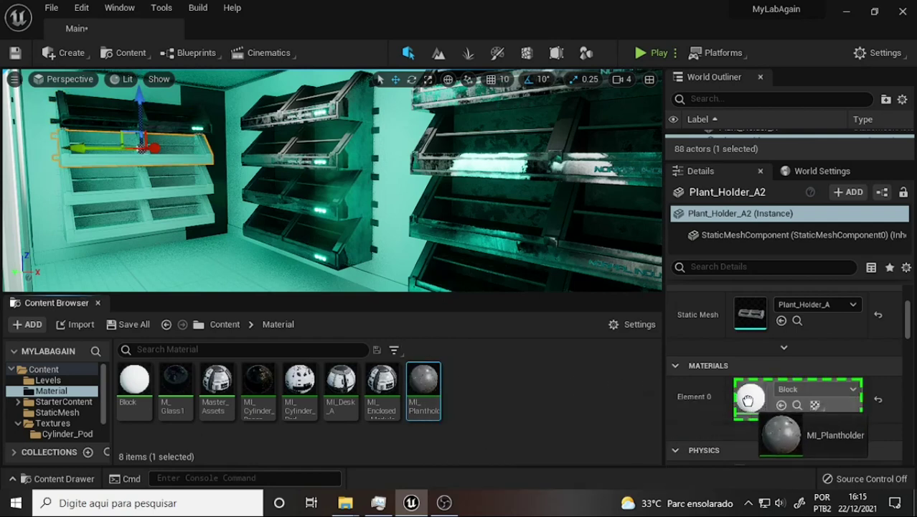
click(127, 199)
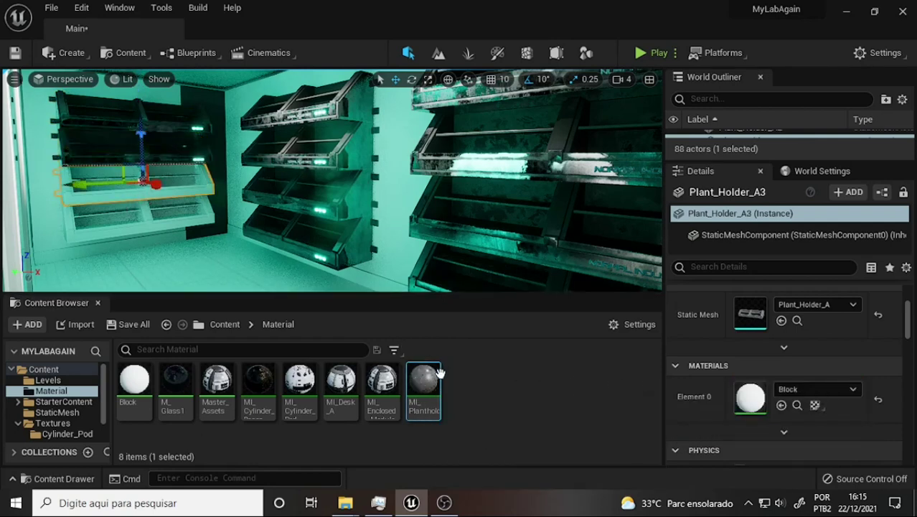
drag(424, 388, 753, 398)
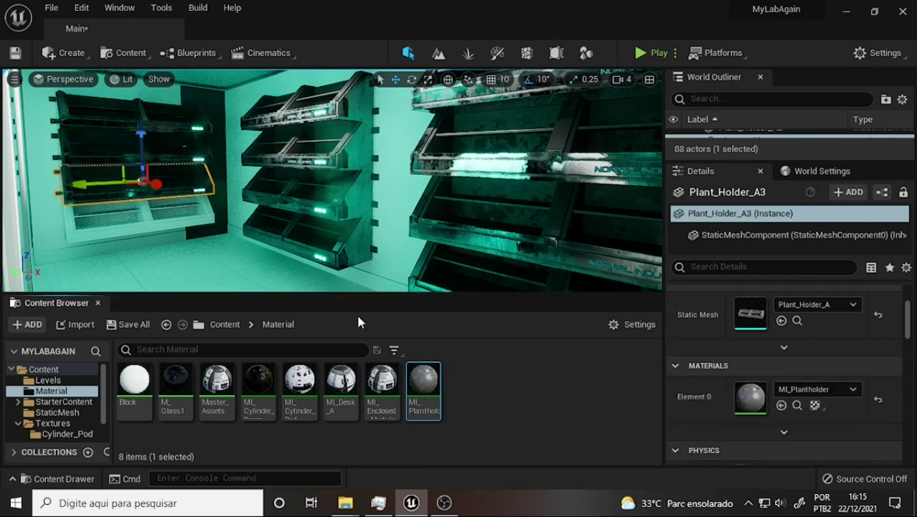
click(170, 224)
drag(424, 391, 747, 402)
mouse_move(409, 191)
right_down()
mouse_move(367, 198)
mouse_move(363, 188)
mouse_move(384, 181)
mouse_move(393, 186)
mouse_move(329, 190)
mouse_move(355, 208)
right_up()
scroll(494, 177, up, 5)
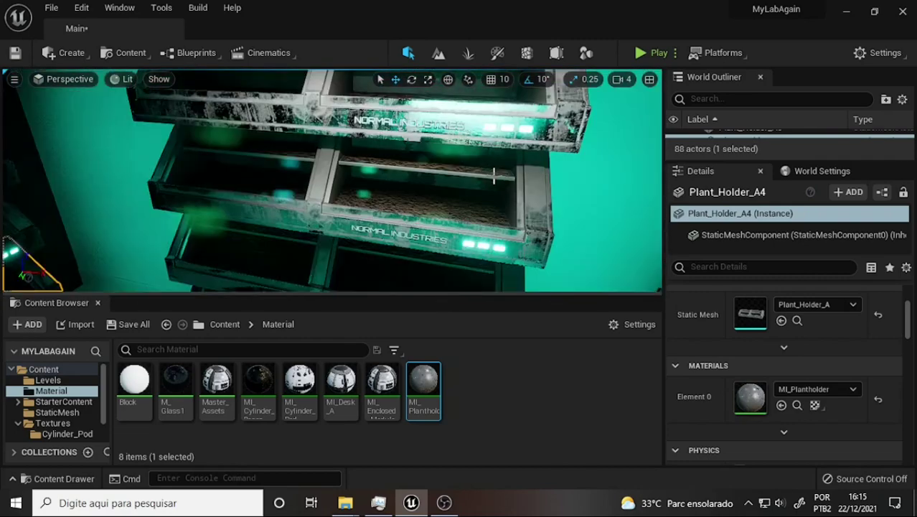
right_drag(494, 177, 493, 178)
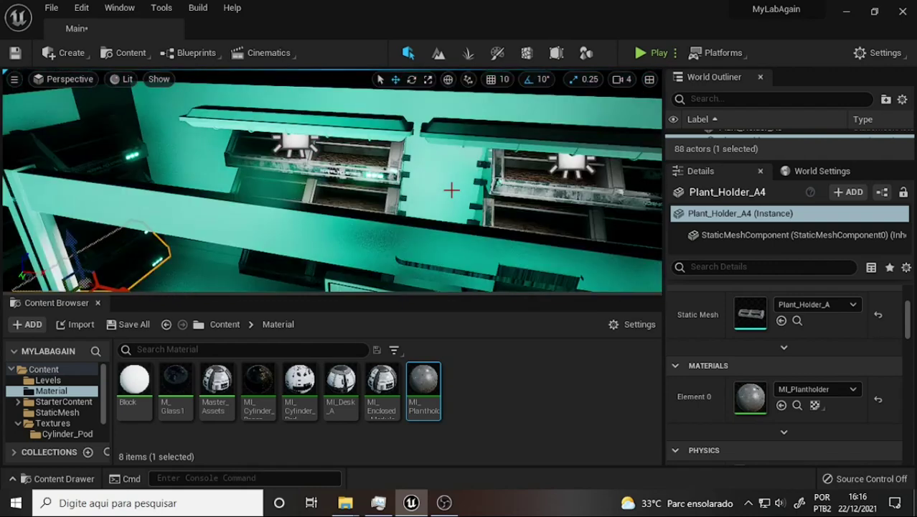
right_drag(462, 192, 463, 192)
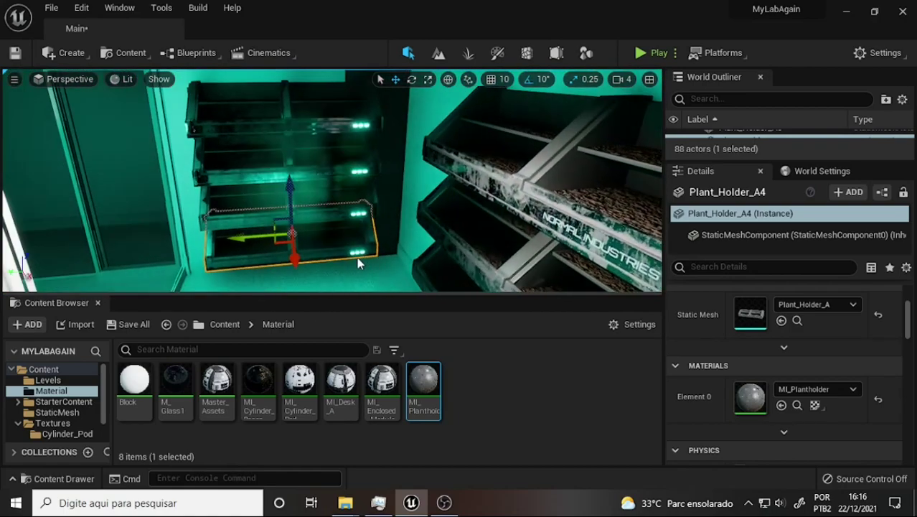
right_drag(357, 257, 357, 257)
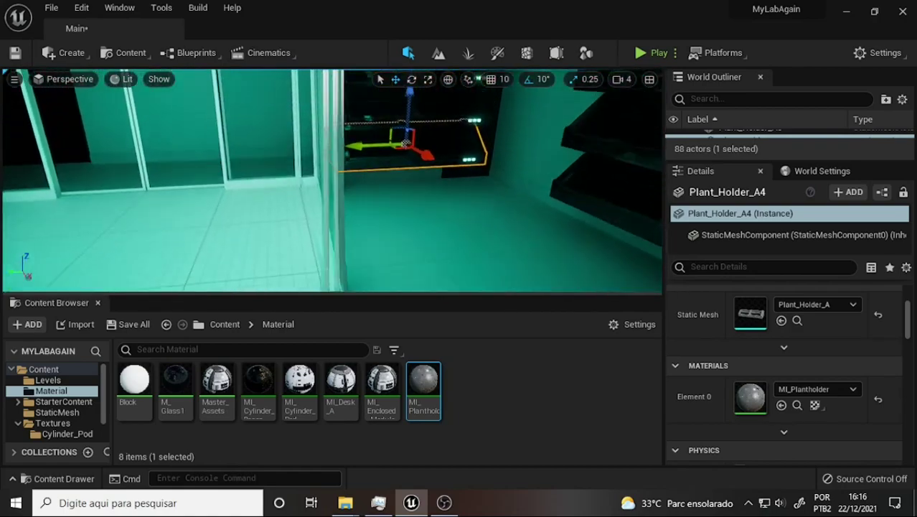
right_drag(430, 199, 431, 199)
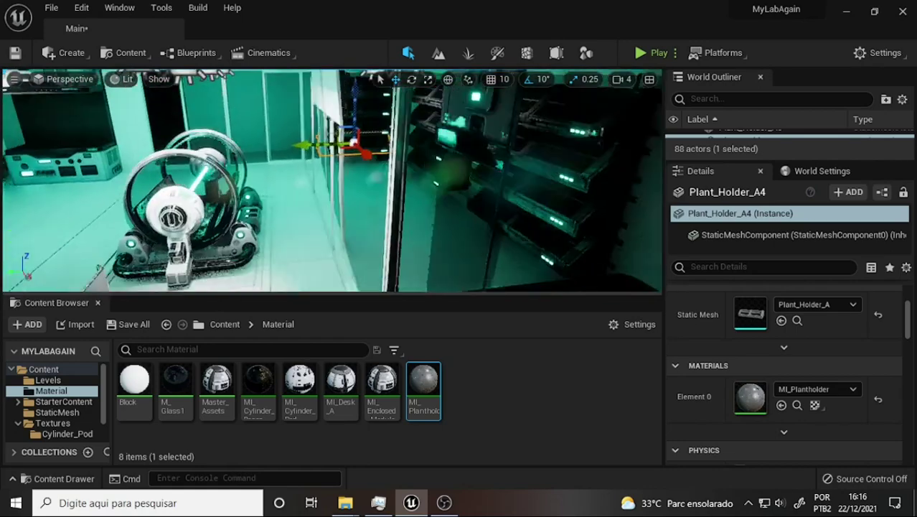
right_drag(333, 115, 333, 115)
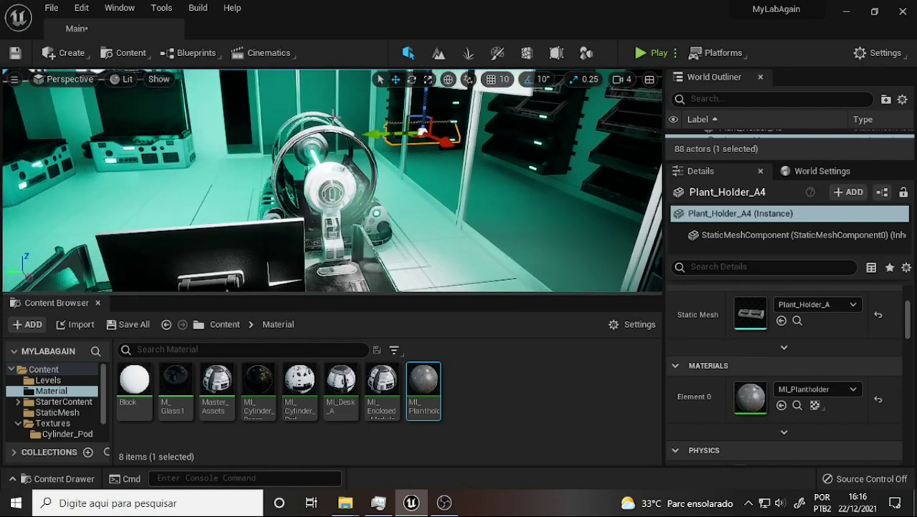
Step: Run File > Save All, then orbit around the glowing tube from both sides
click(51, 8)
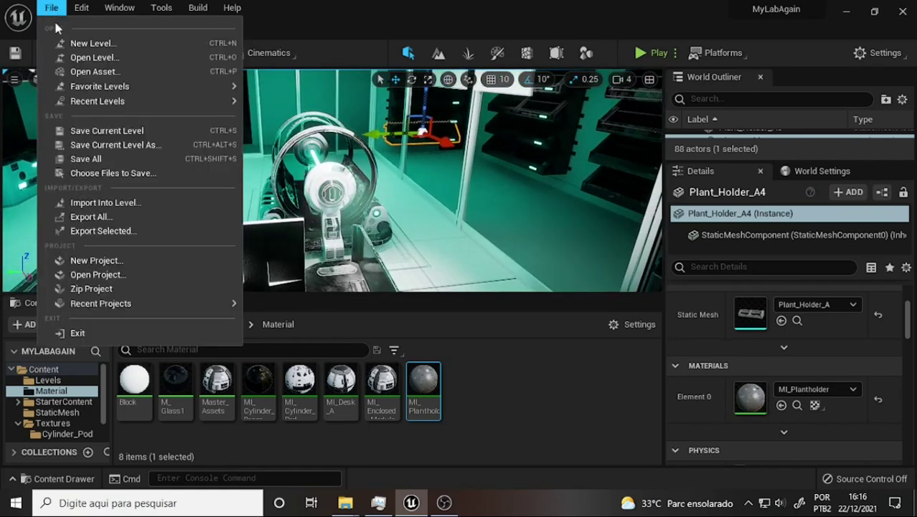
click(90, 158)
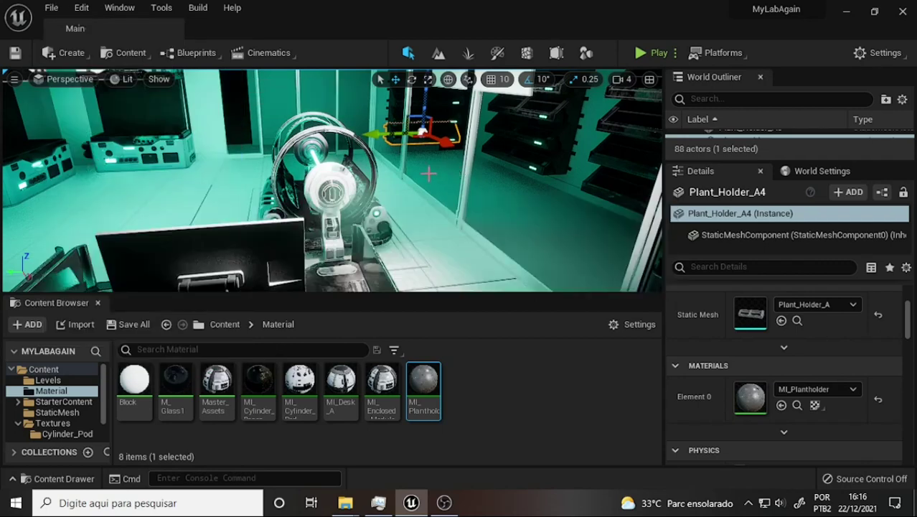
scroll(429, 173, up, 3)
mouse_move(367, 185)
alt+mouse_down()
mouse_move(416, 186)
mouse_move(407, 131)
alt+mouse_up()
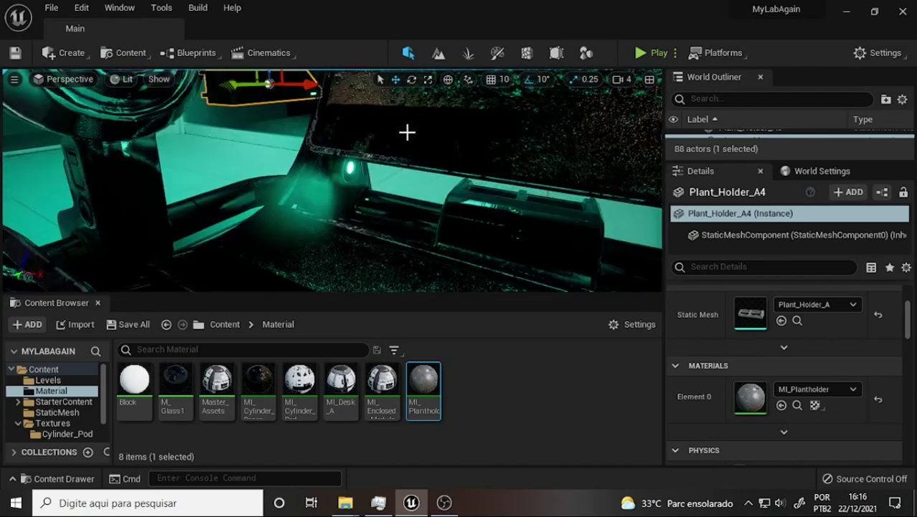
alt+drag(480, 122, 402, 128)
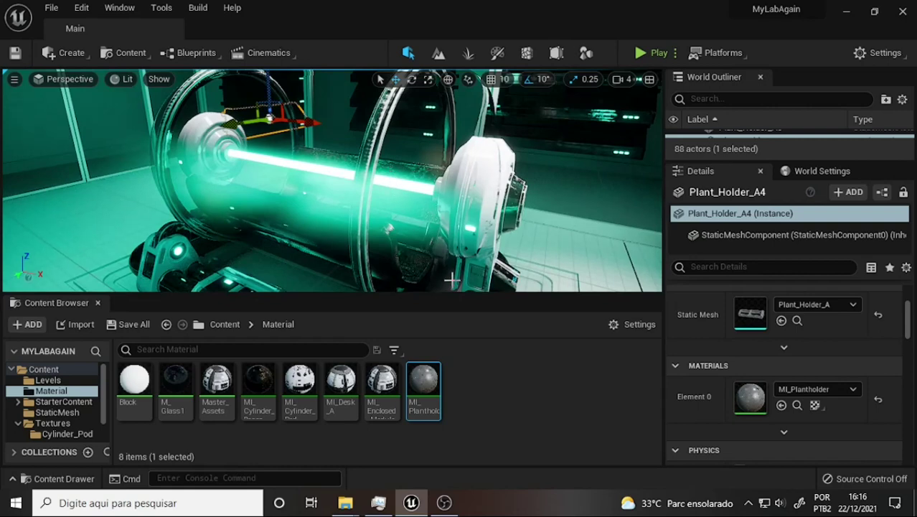
Step: Save all levels and assets a second time
click(52, 7)
click(107, 158)
scroll(450, 188, down, 5)
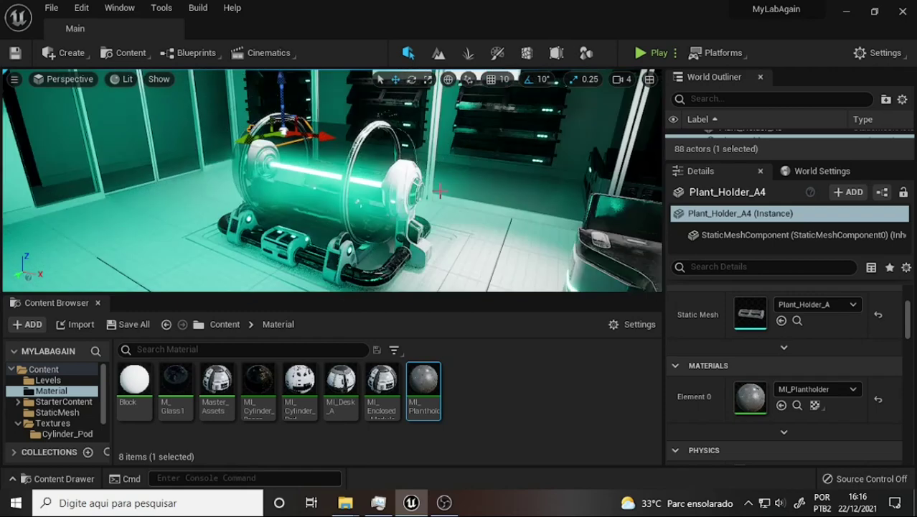
scroll(437, 189, up, 5)
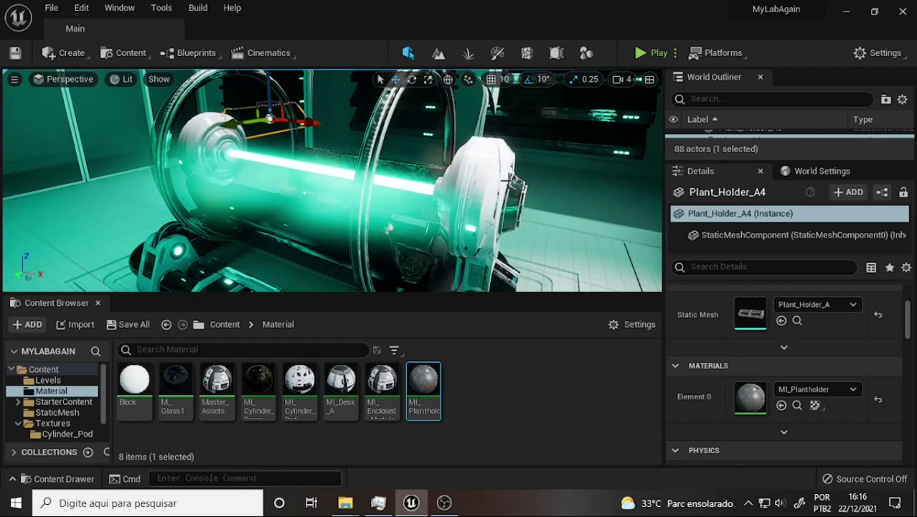
scroll(518, 163, down, 3)
scroll(512, 168, up, 3)
Step: Frame the Plant_Holder, orbit around the pod machine, Save All once more and close Unreal
key(f)
mouse_move(516, 172)
alt+mouse_down()
mouse_move(546, 176)
mouse_move(531, 144)
alt+mouse_up()
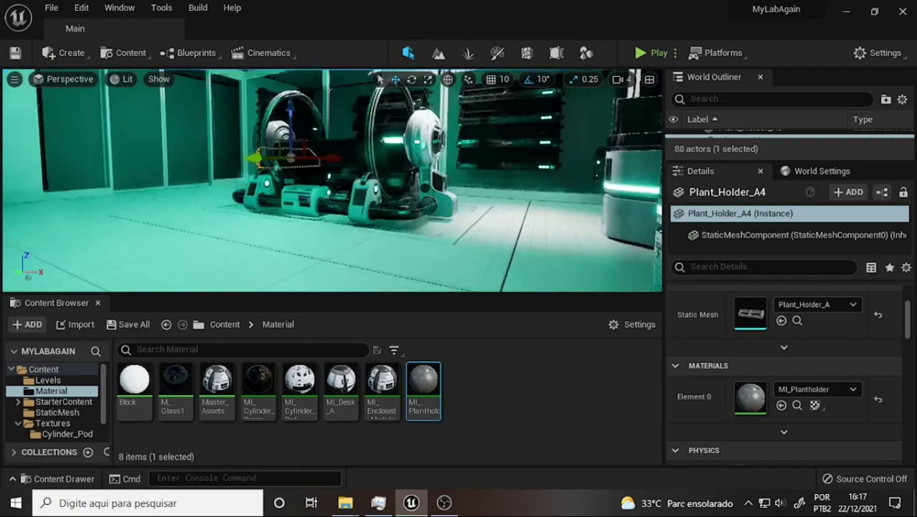
alt+drag(459, 180, 472, 178)
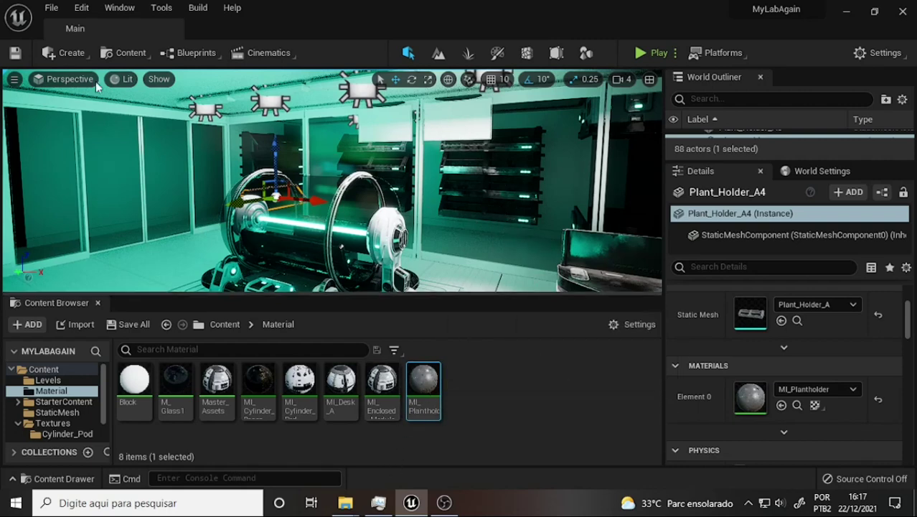
click(51, 8)
click(87, 159)
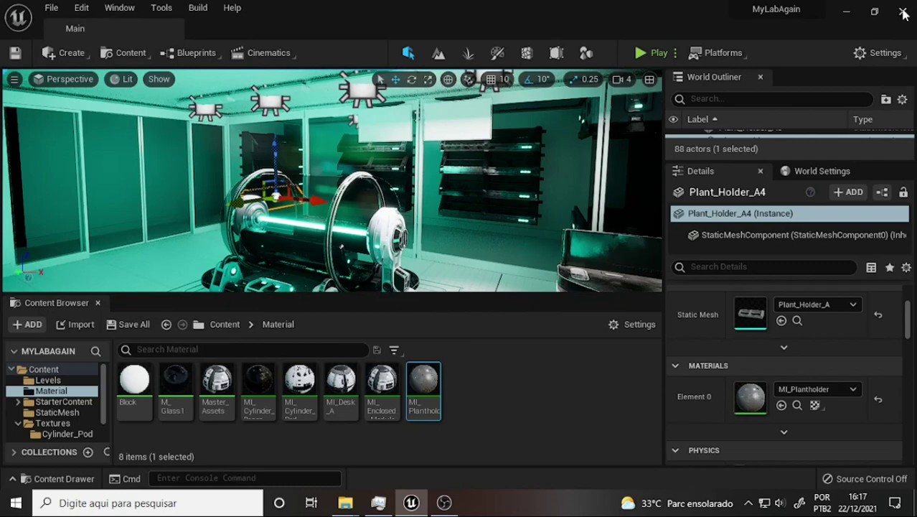
click(444, 503)
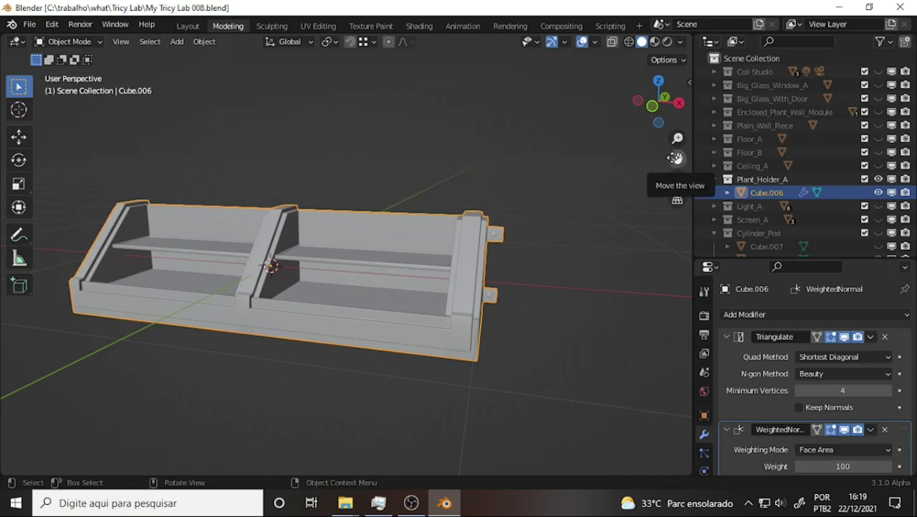
Step: Recentre the shelf in Blender's view and switch shading to Material Preview
mouse_move(677, 158)
mouse_down()
mouse_move(724, 116)
mouse_move(592, 189)
mouse_up()
scroll(599, 197, up, 3)
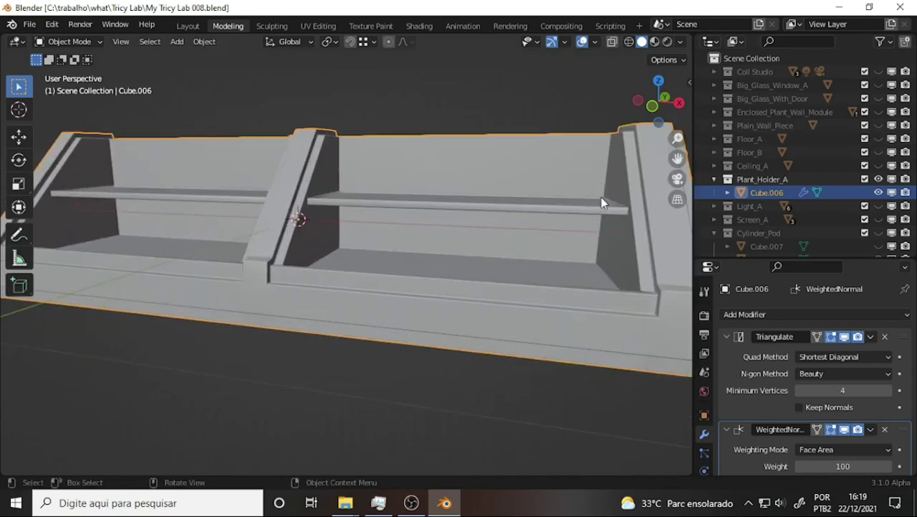
scroll(603, 194, down, 2)
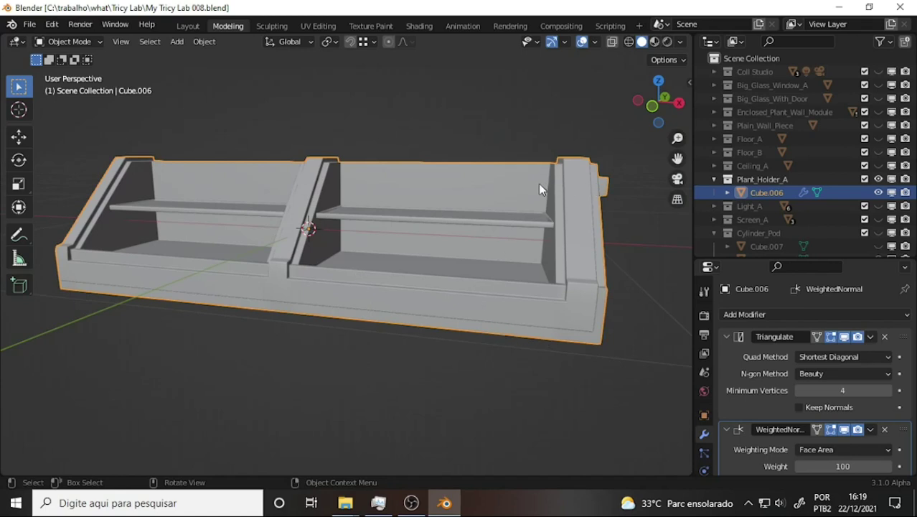
key(z)
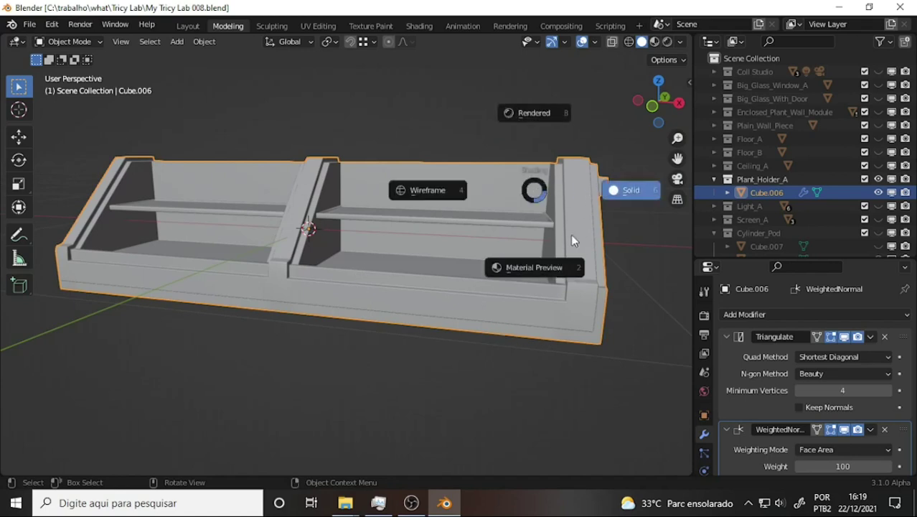
click(407, 315)
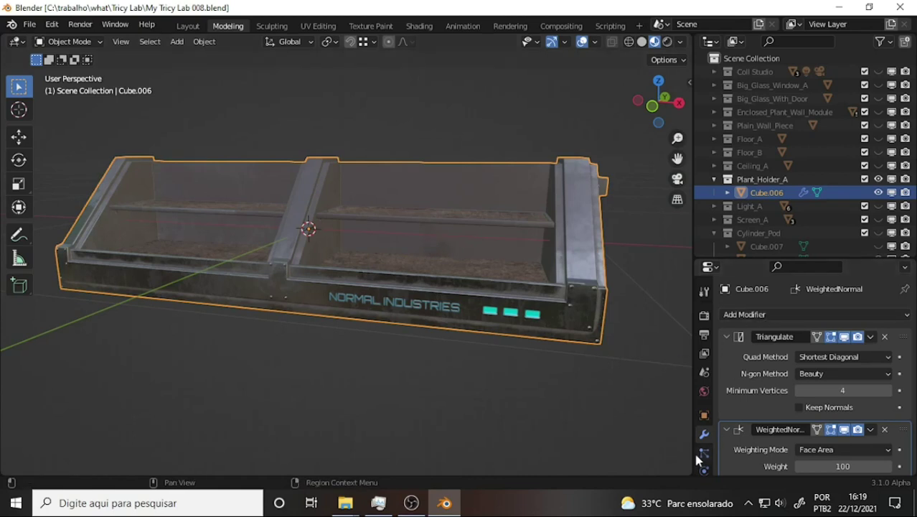
Step: In Object Data properties, add UVMap.001 under UV Maps and select it as active
scroll(708, 449, down, 3)
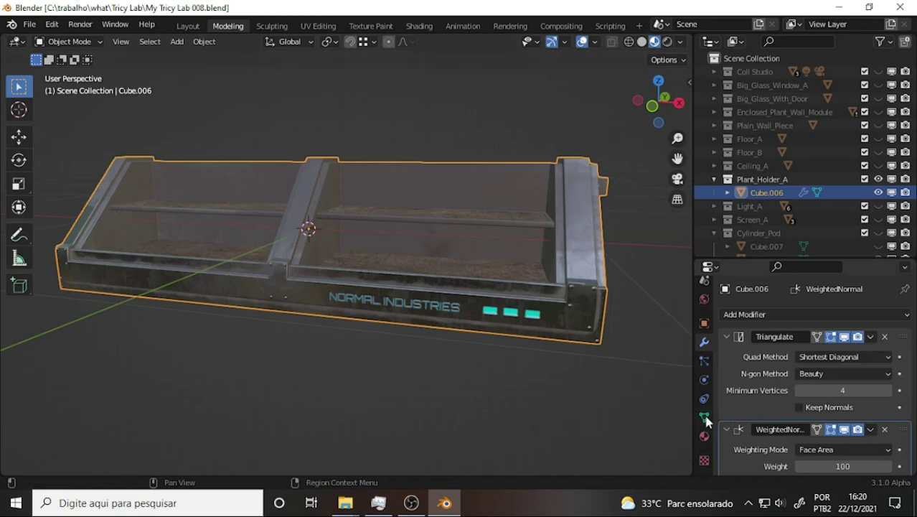
click(704, 417)
scroll(814, 376, down, 5)
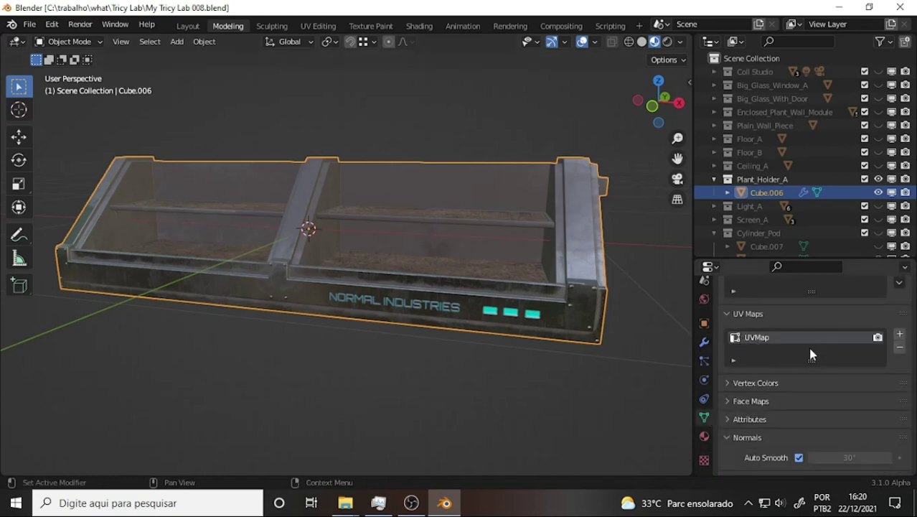
right_click(763, 344)
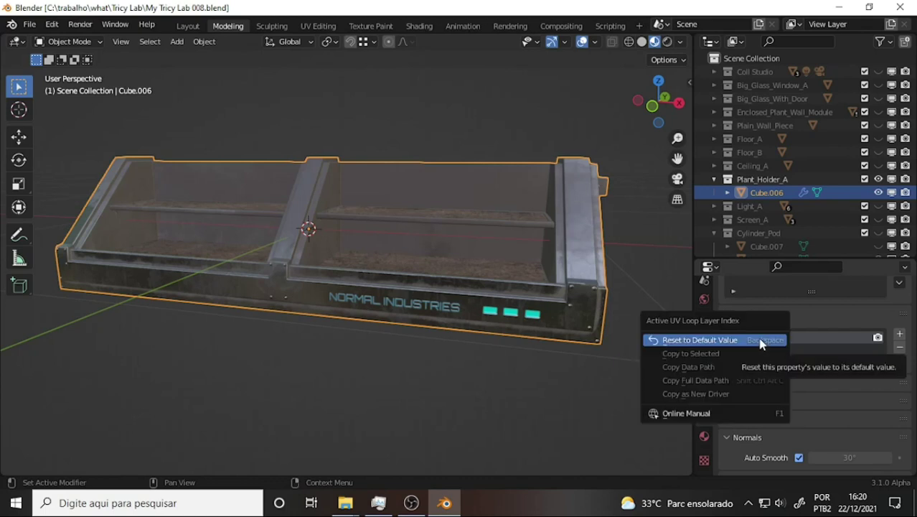
click(802, 339)
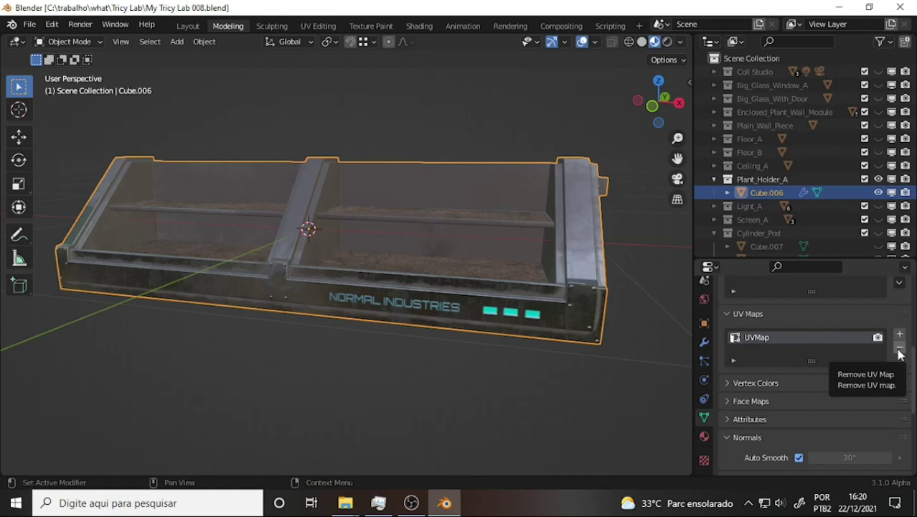
right_click(753, 347)
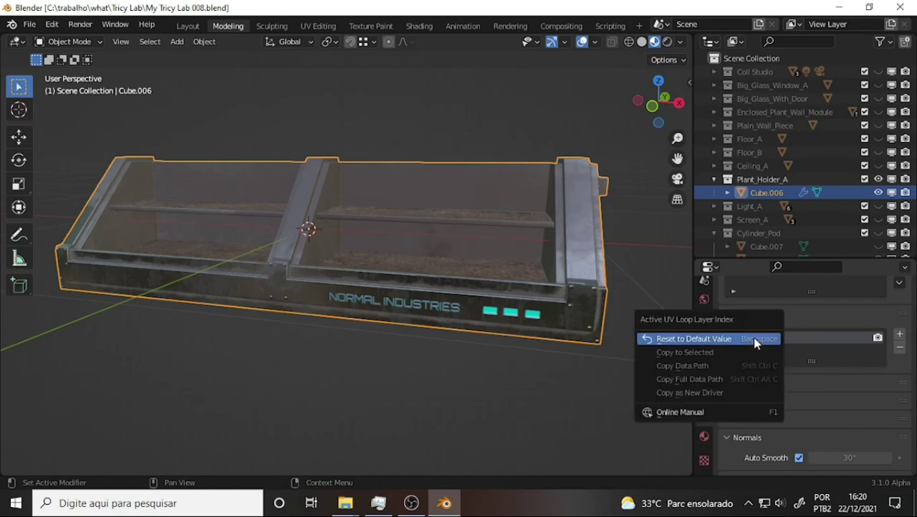
click(805, 342)
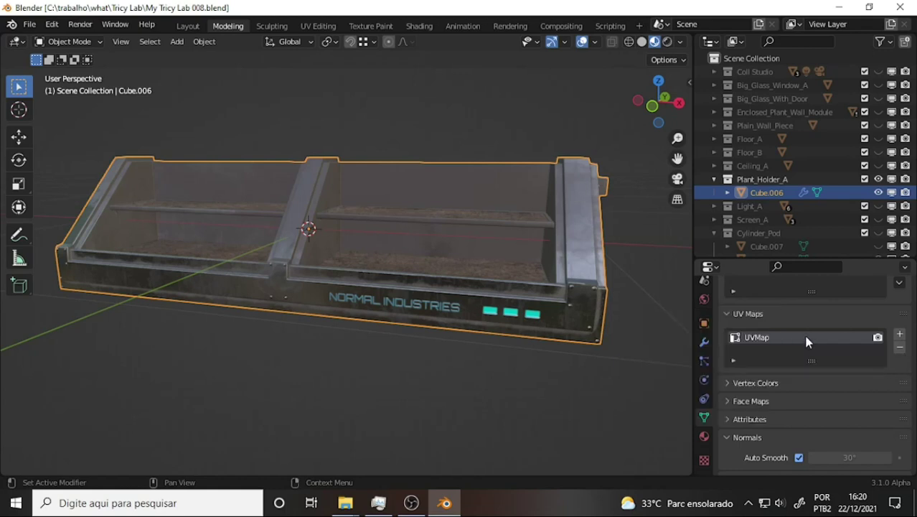
click(900, 333)
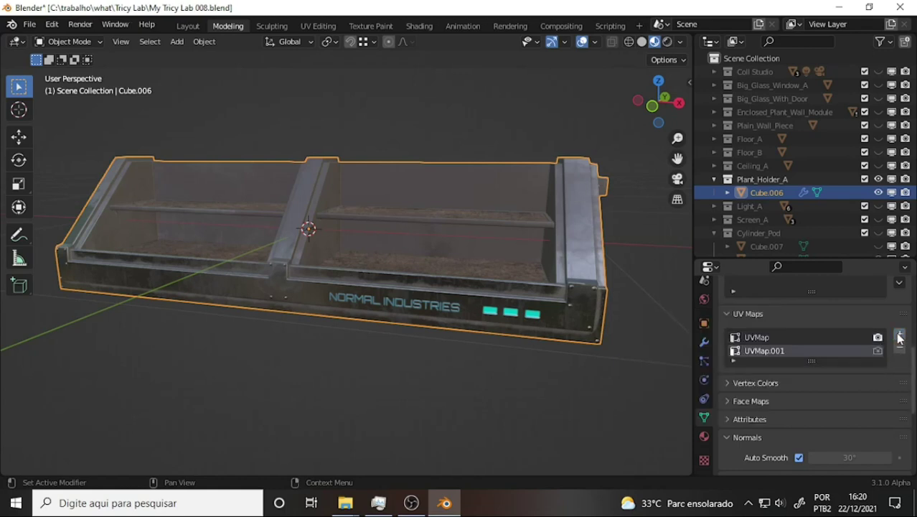
right_click(759, 355)
click(759, 353)
click(766, 352)
Step: Switch to the UV Editing workspace, enter Edit Mode and deselect all UVs
click(312, 27)
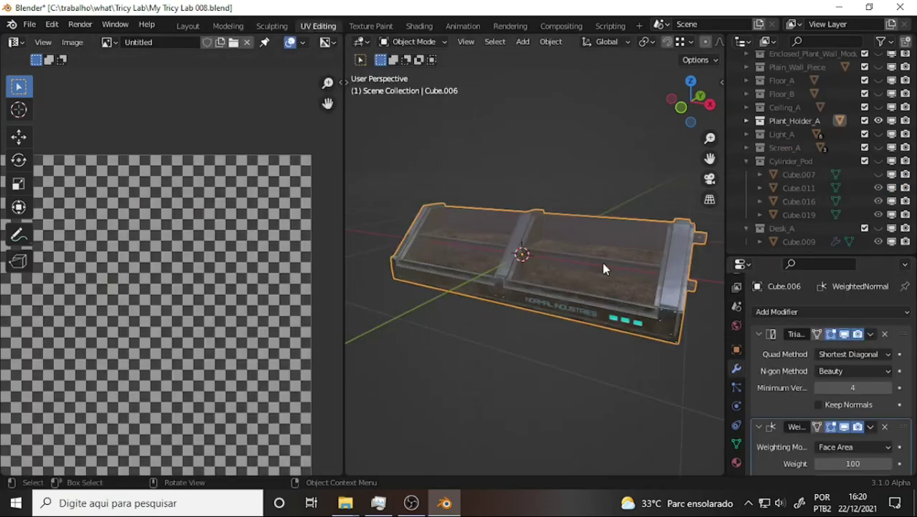
click(413, 42)
click(417, 70)
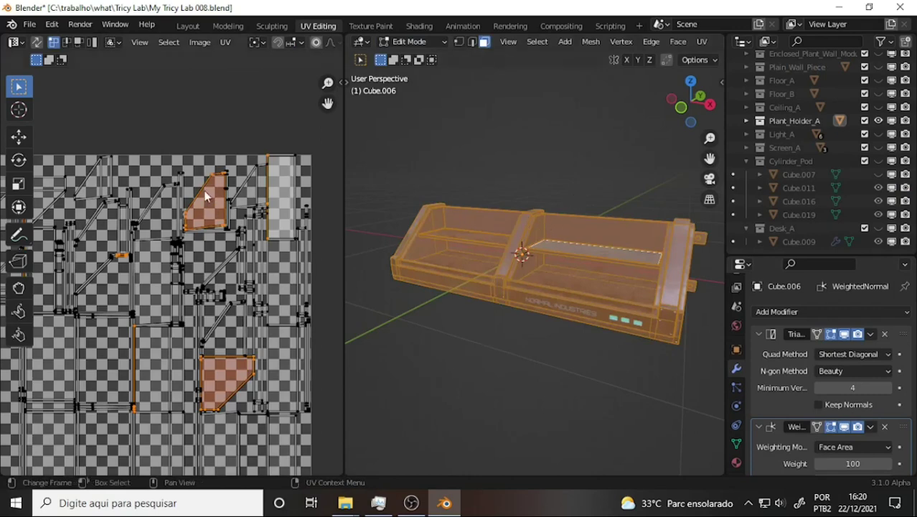
scroll(221, 208, down, 6)
scroll(219, 211, up, 4)
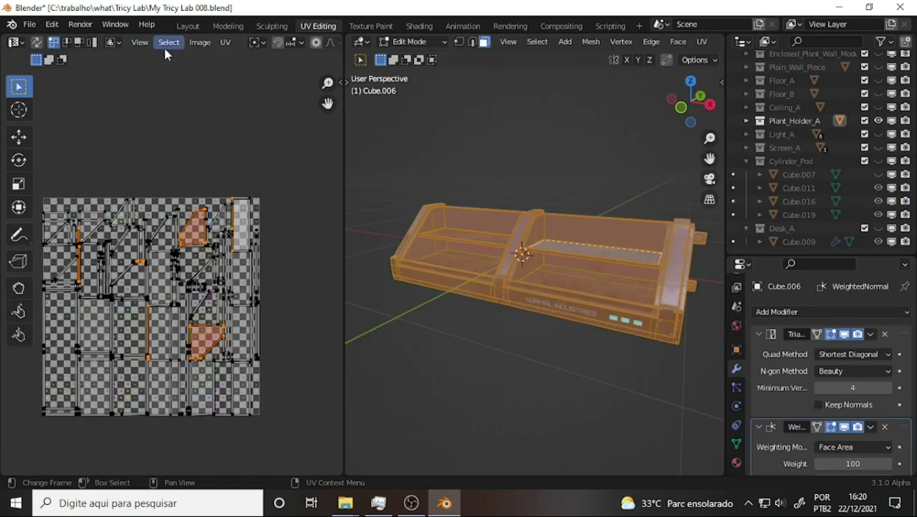
click(200, 42)
click(204, 105)
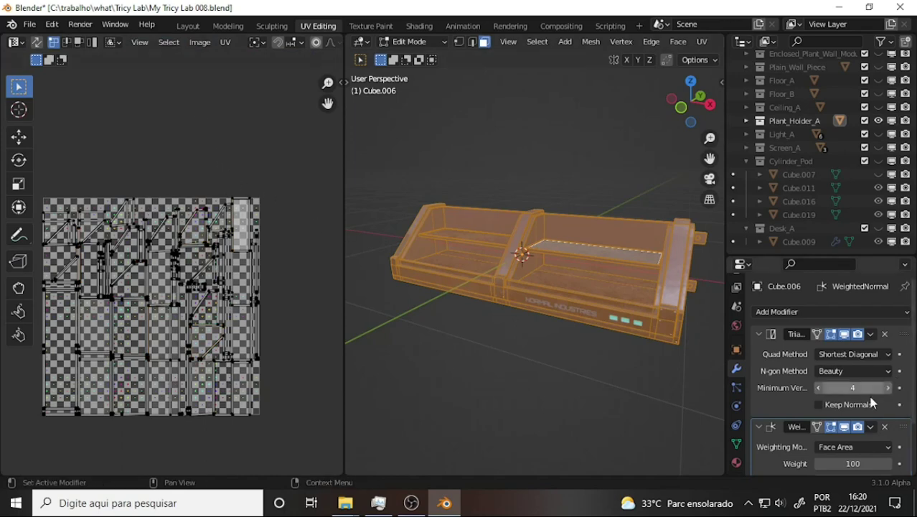
Step: Set UVMap.001 as the render UV map, compare layouts, and leave UVMap active
click(736, 444)
scroll(802, 390, down, 5)
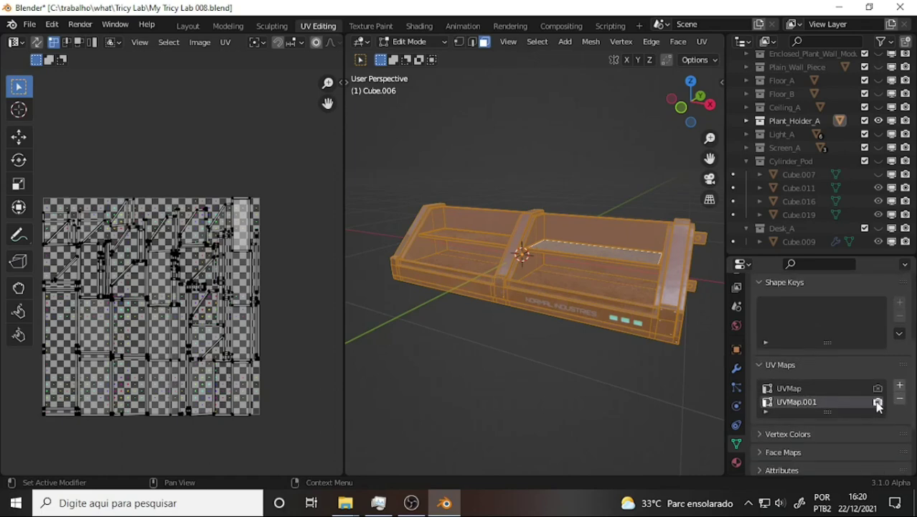
click(877, 401)
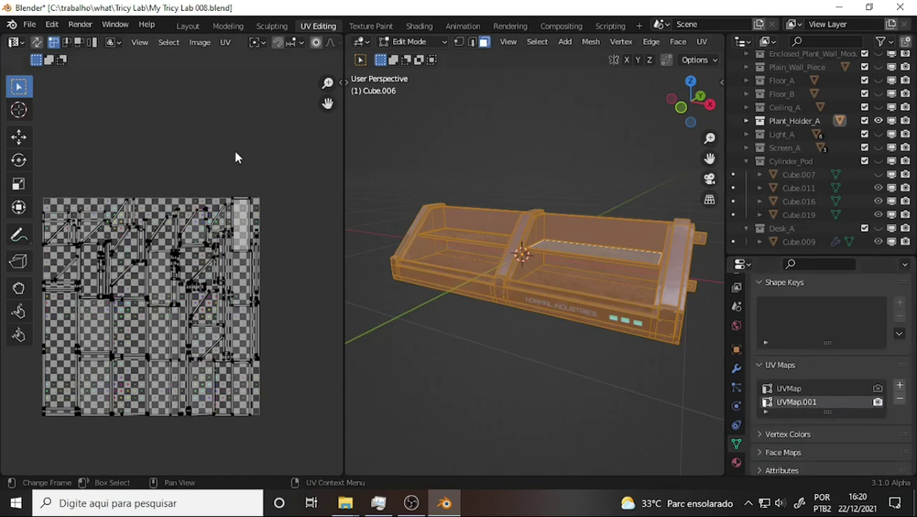
click(792, 388)
click(796, 403)
click(792, 389)
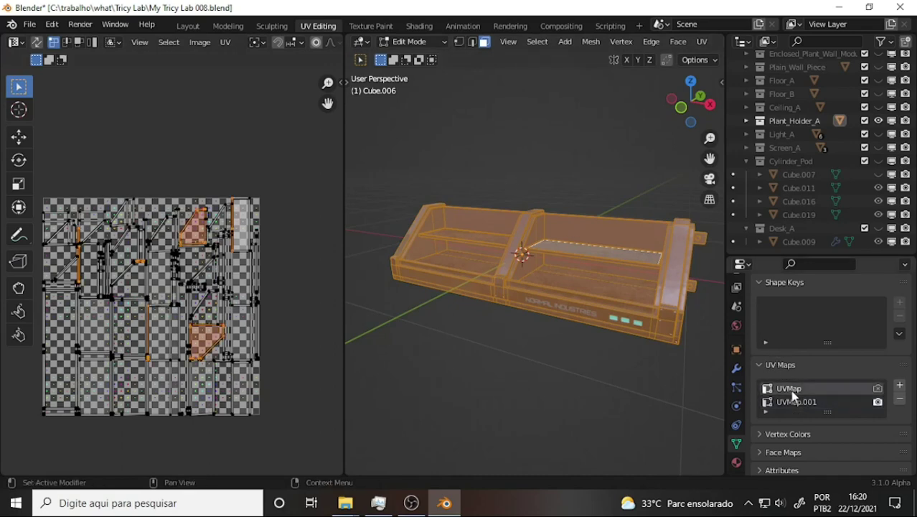
click(793, 404)
click(792, 388)
click(795, 403)
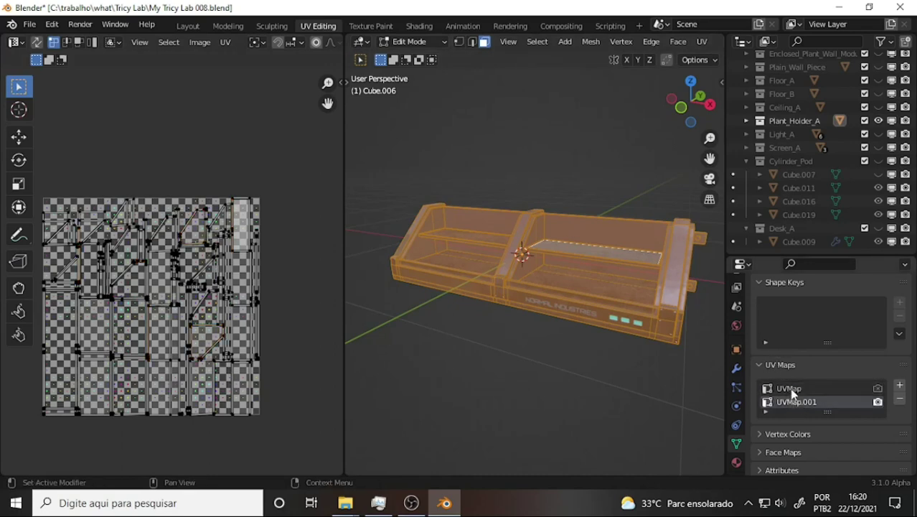
click(792, 390)
click(792, 405)
click(785, 388)
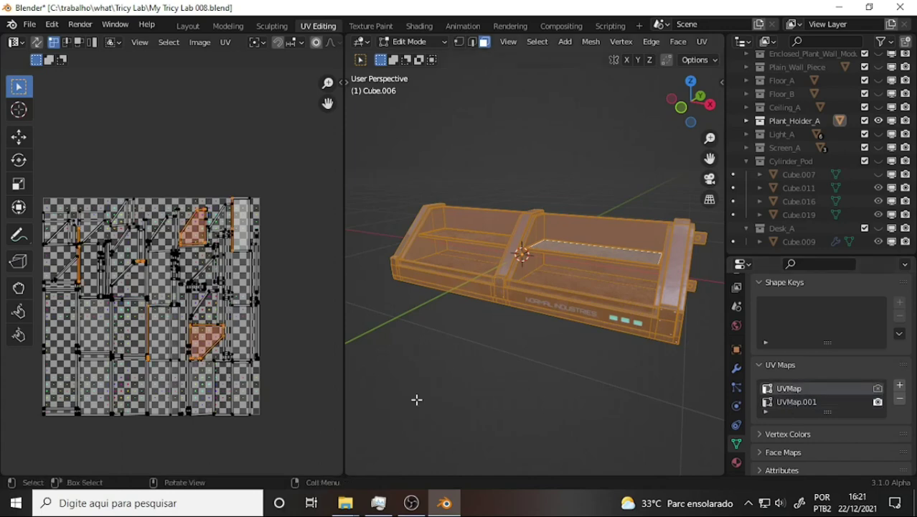
Step: Invert the UV selection, toggle between UVMap and UVMap.001 ending on UVMap.001, then deselect the mesh
click(169, 42)
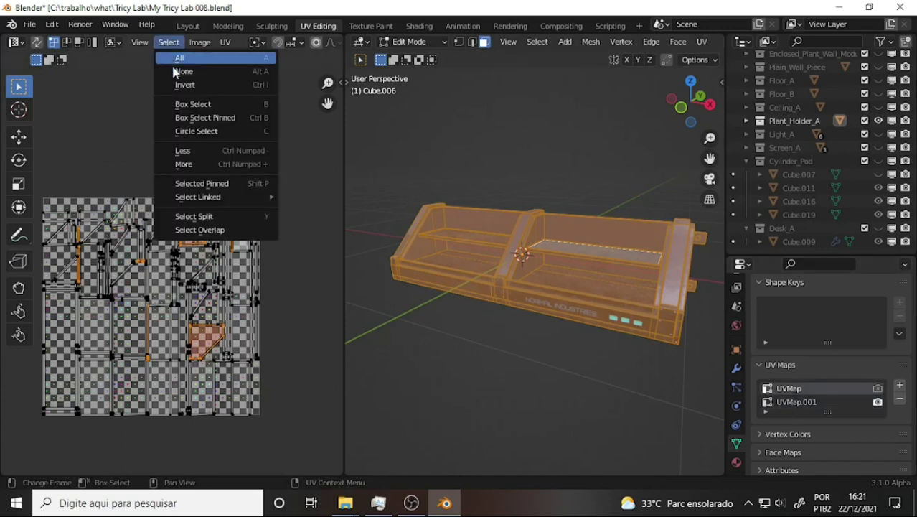
click(206, 85)
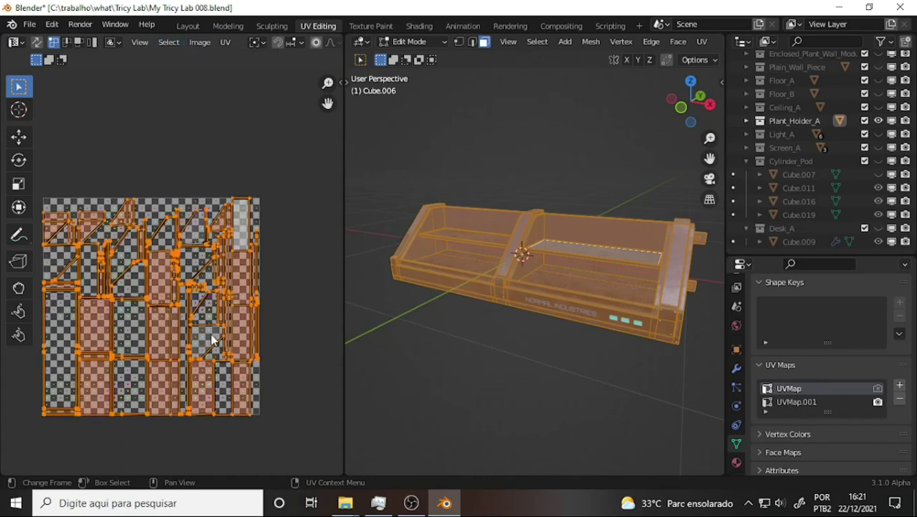
click(793, 403)
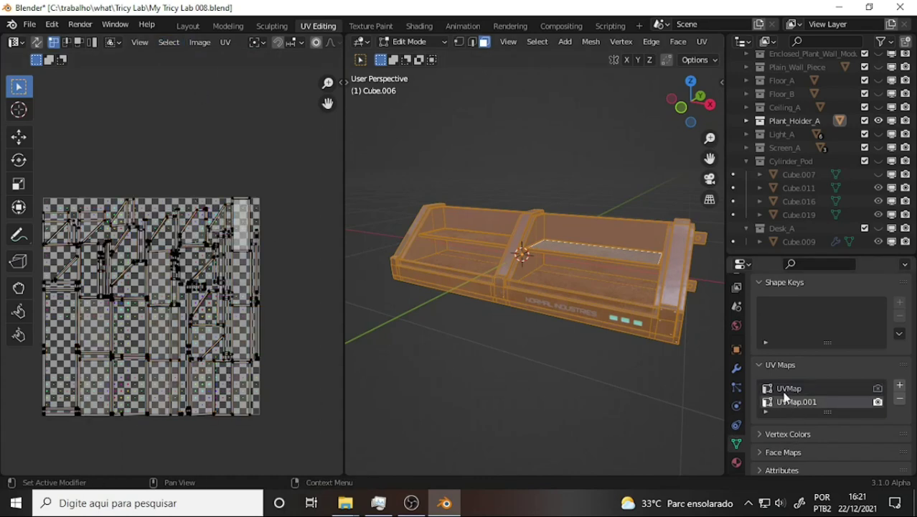
click(785, 388)
click(789, 404)
click(783, 389)
click(786, 403)
click(782, 388)
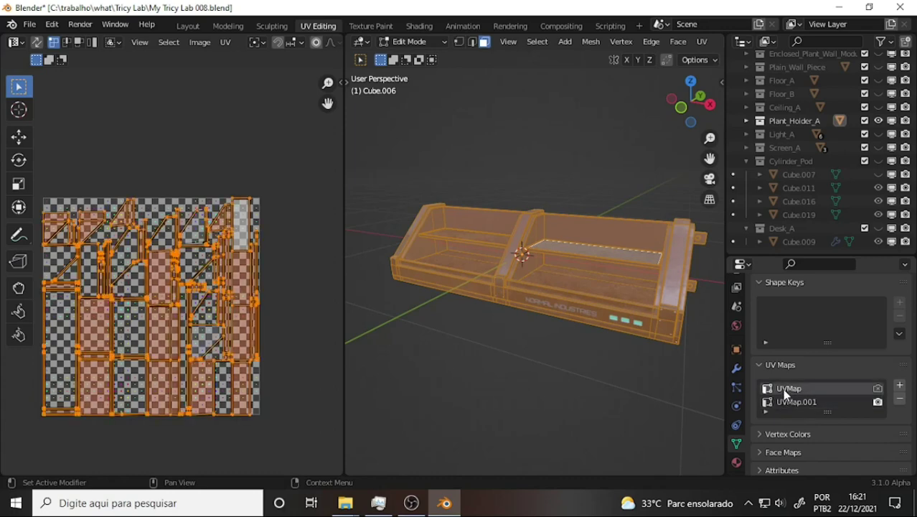
click(787, 403)
click(785, 388)
click(787, 402)
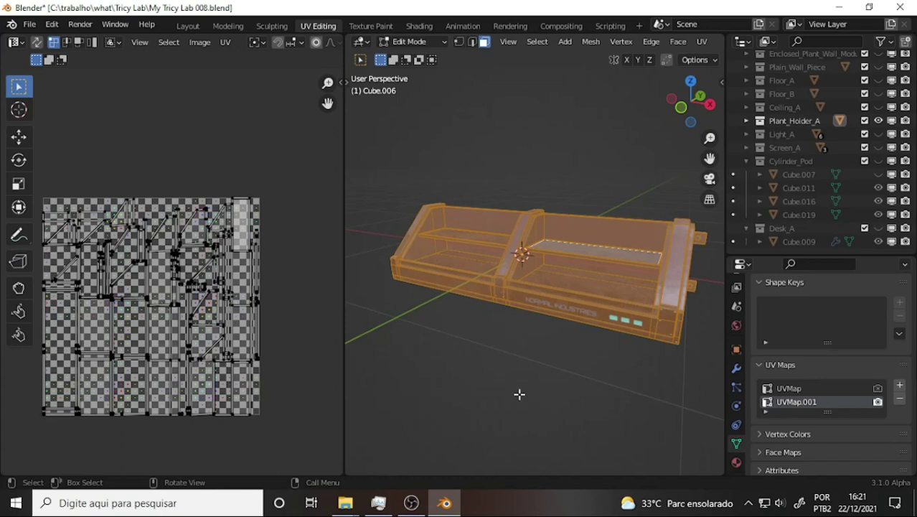
click(518, 393)
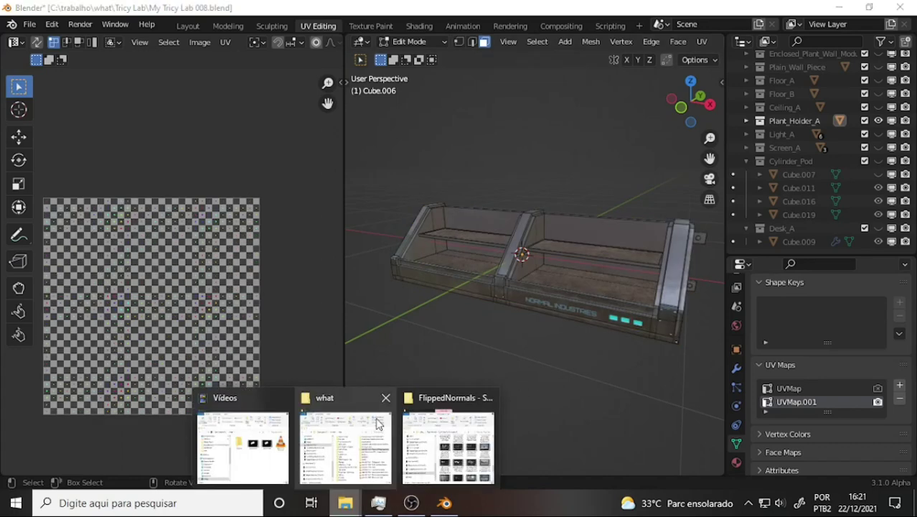
click(350, 467)
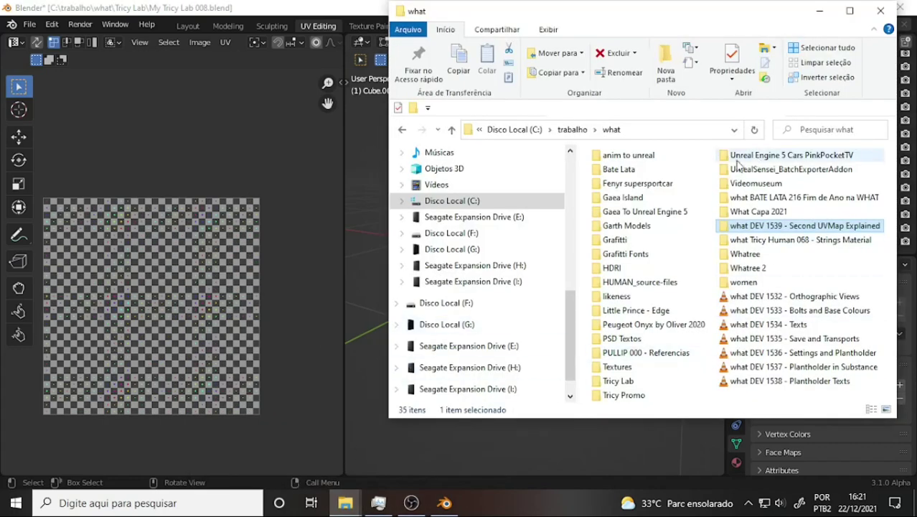
mouse_move(345, 503)
click(456, 472)
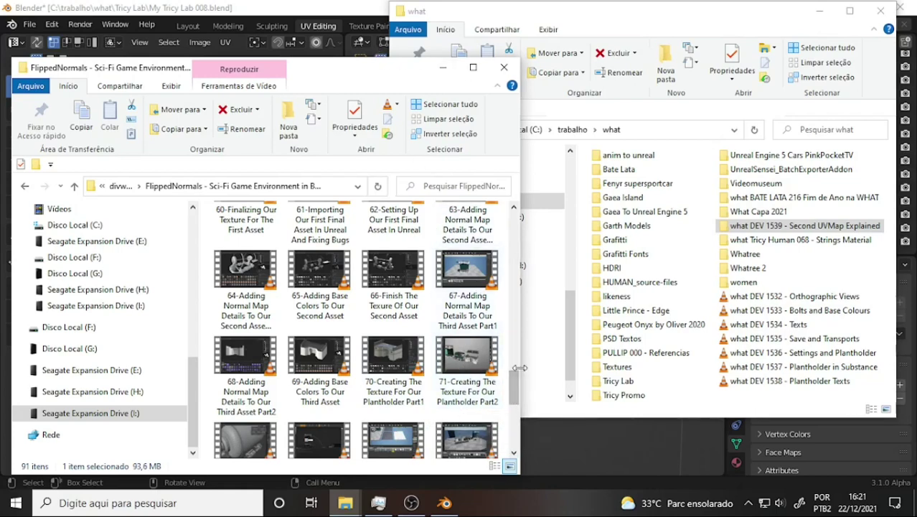
drag(513, 387, 514, 392)
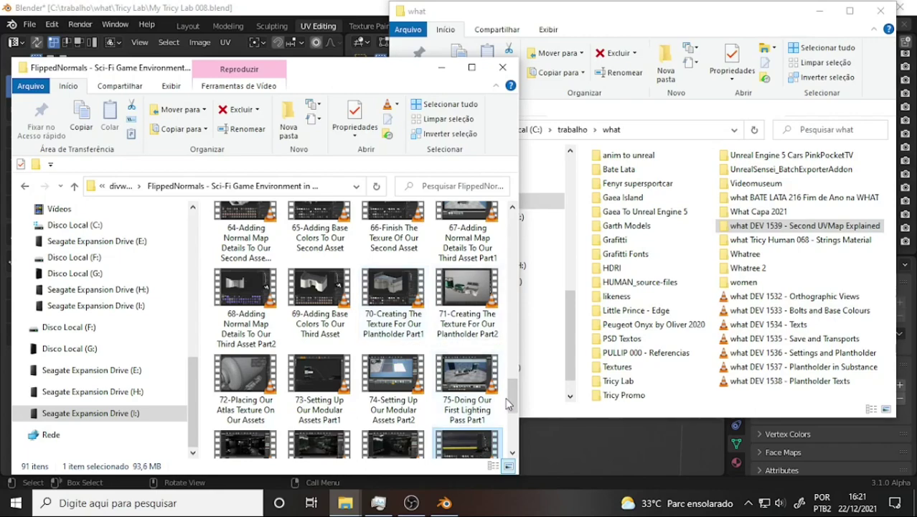
scroll(514, 387, up, 2)
drag(514, 388, 515, 412)
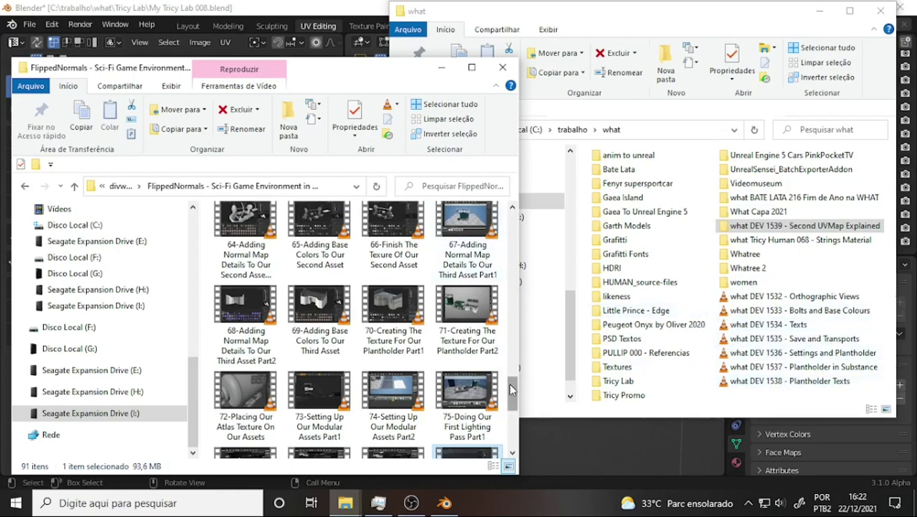
drag(510, 382, 514, 412)
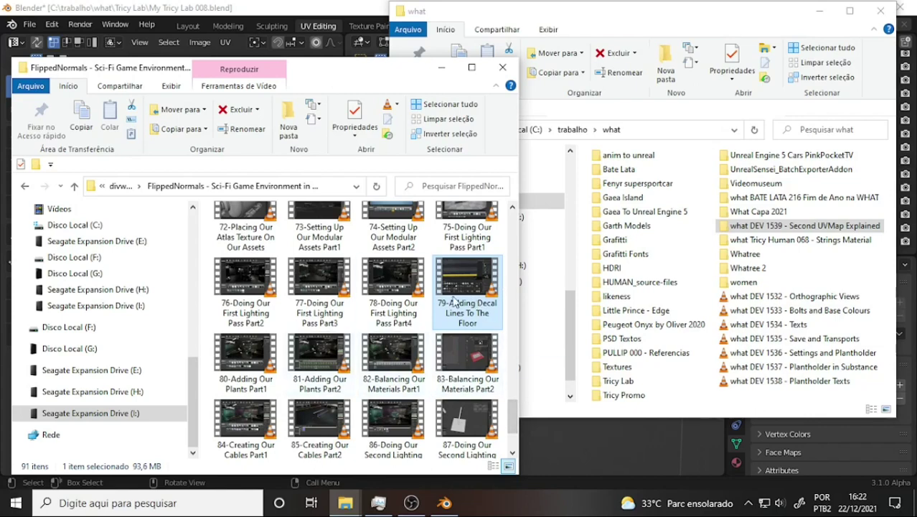
key(Up)
mouse_move(511, 403)
mouse_down()
mouse_move(514, 447)
mouse_move(514, 408)
mouse_up()
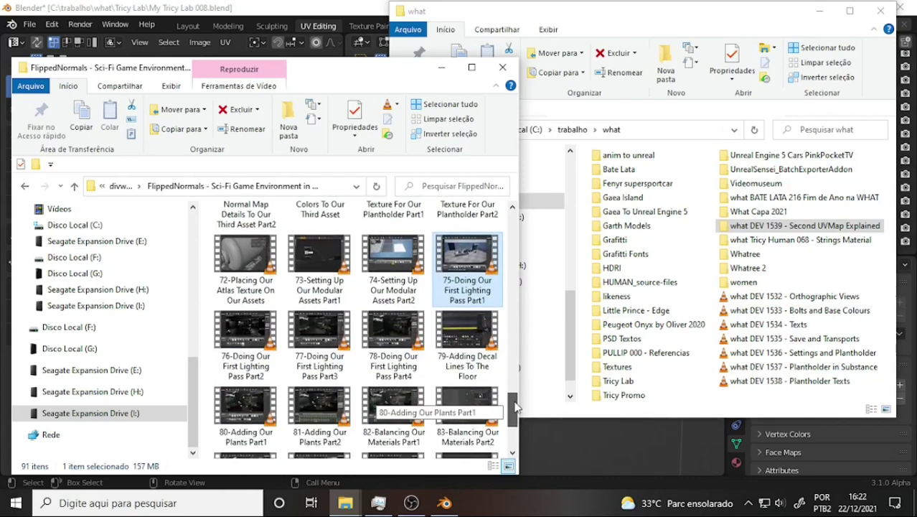
drag(514, 408, 514, 391)
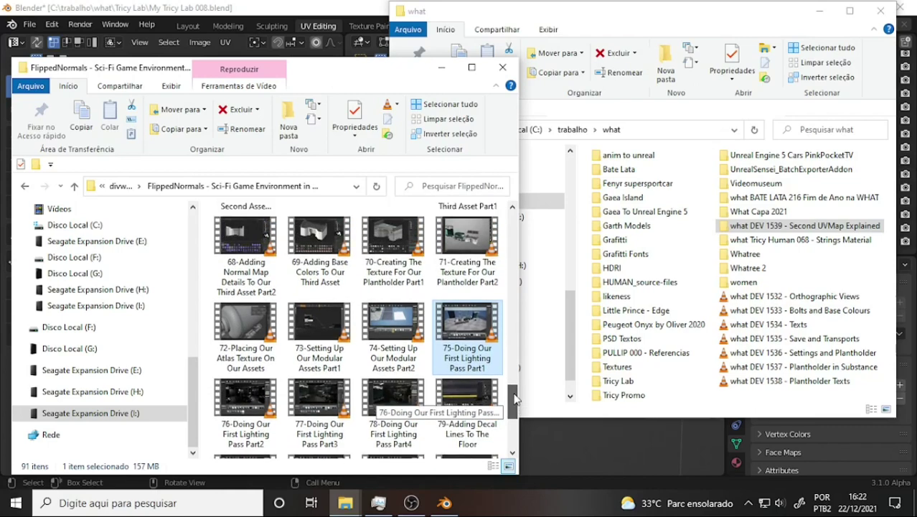
click(457, 239)
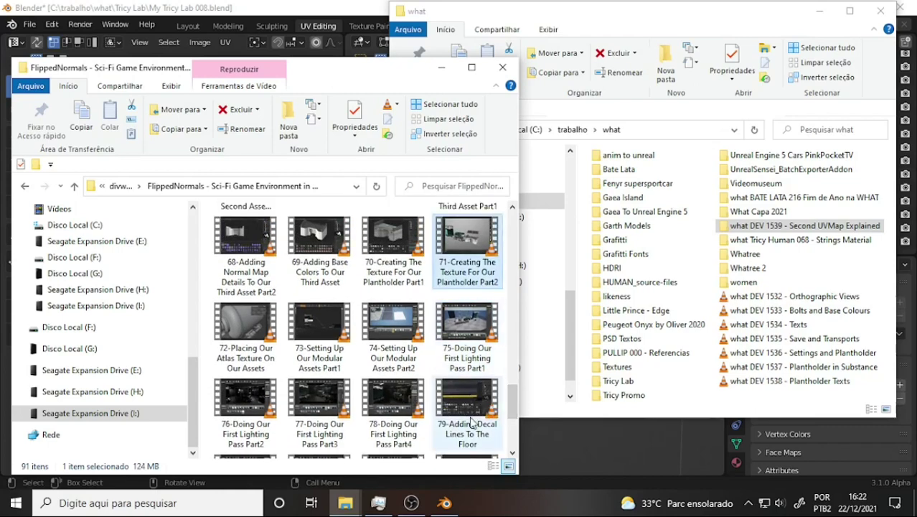
click(356, 13)
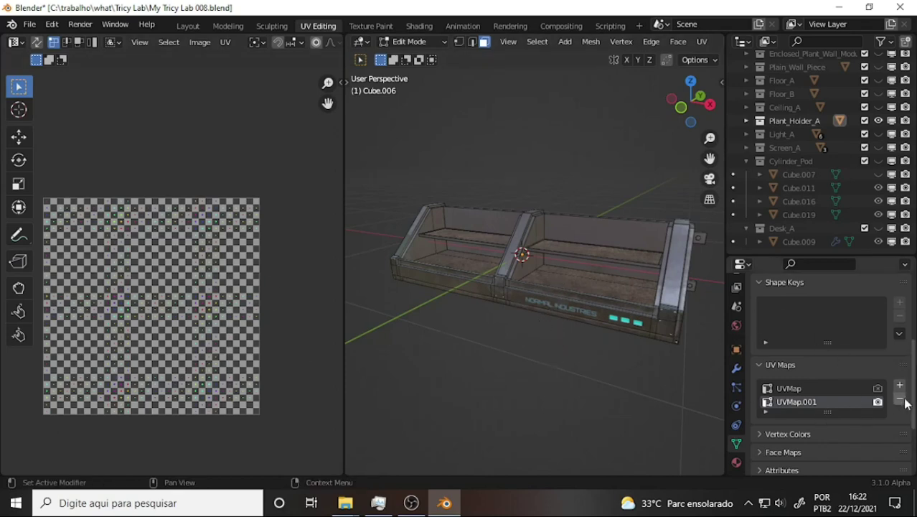
Step: Delete UVMap.001 with the minus button and hide Plant_Holder_A via its Outliner eye icon
click(900, 400)
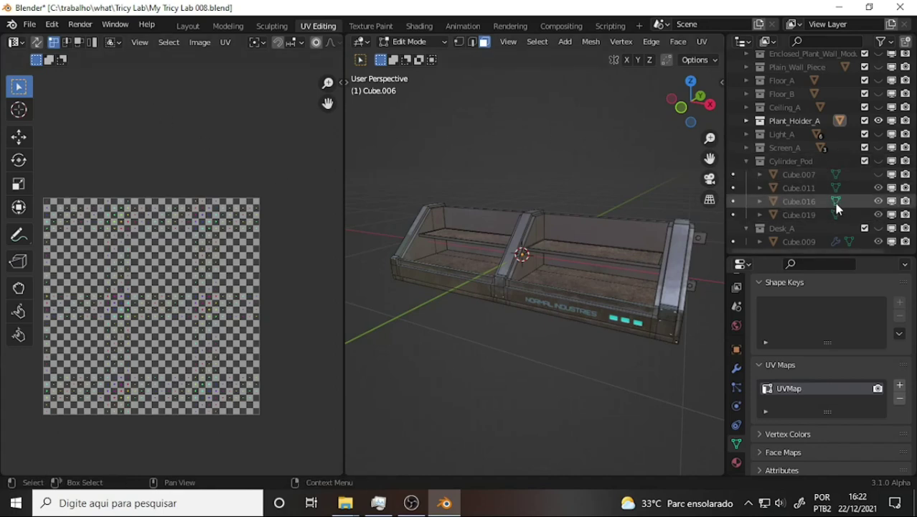
click(878, 120)
Step: Unhide the Cylinder_Pod objects and preview the pod with its textured materials
scroll(840, 129, up, 2)
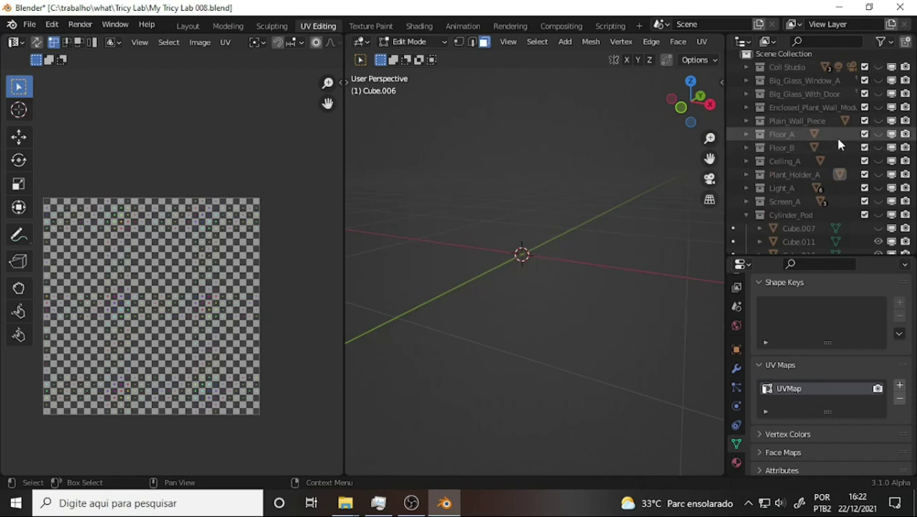
scroll(832, 152, down, 3)
scroll(819, 158, up, 2)
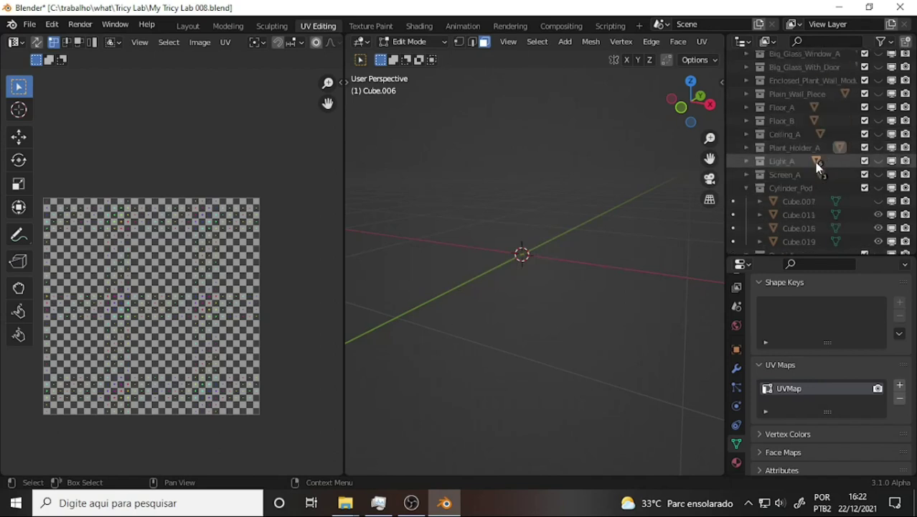
click(878, 188)
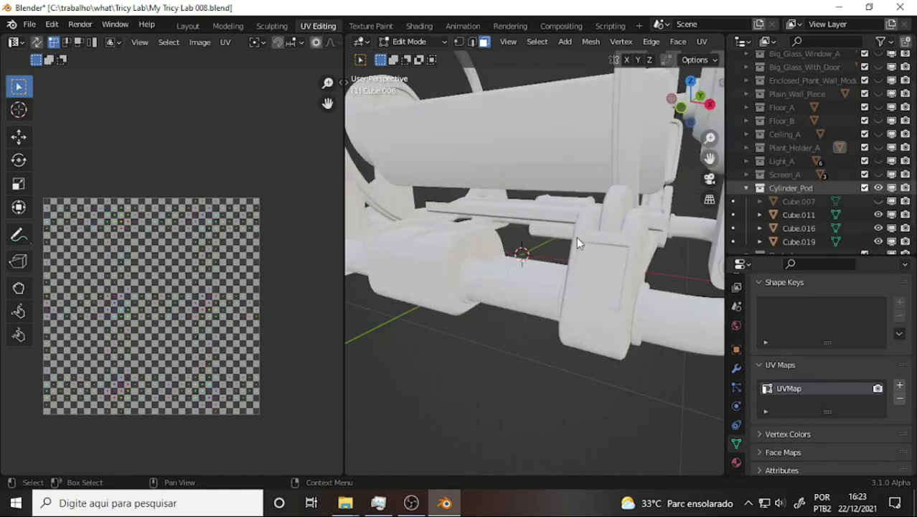
key(z)
click(709, 315)
scroll(667, 225, down, 5)
scroll(663, 226, up, 3)
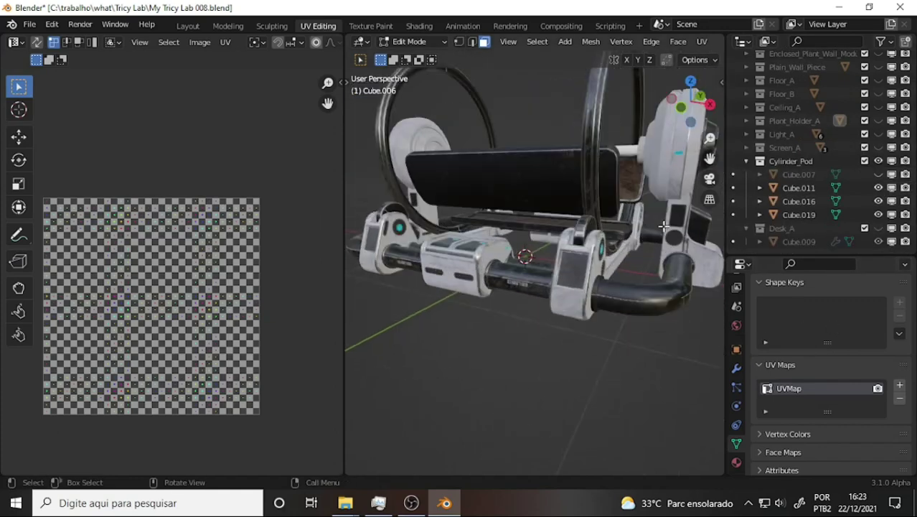
Step: Orbit around the pod to inspect it, then switch to the Shading workspace
key(alt)
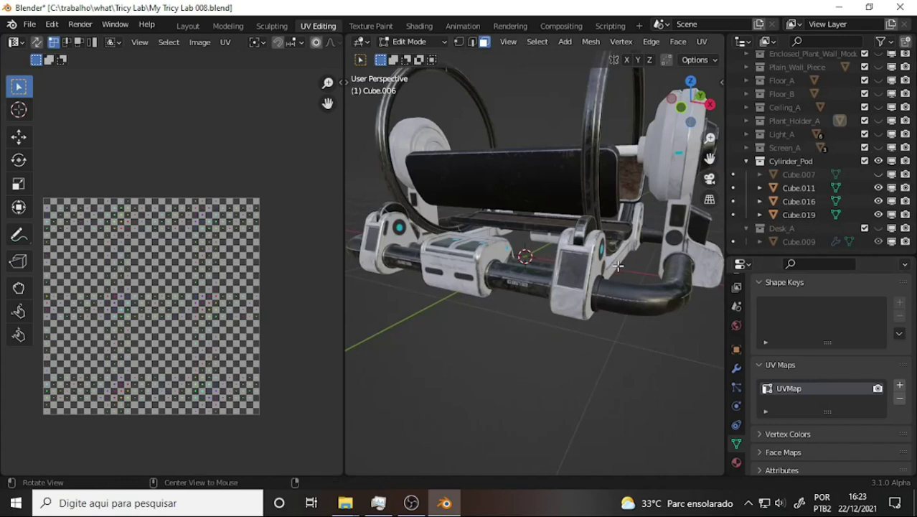
mouse_move(706, 160)
middle_down()
mouse_move(674, 168)
mouse_move(516, 149)
mouse_move(542, 151)
mouse_move(393, 219)
middle_up()
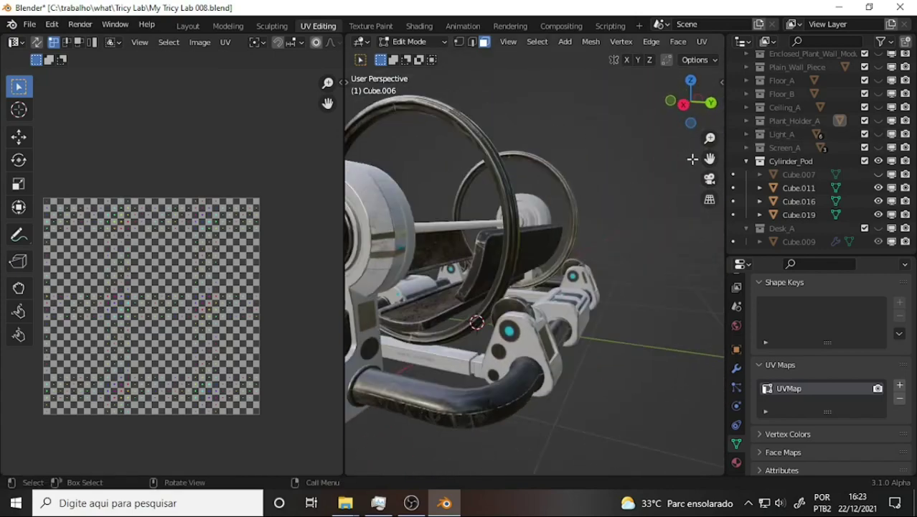
mouse_move(708, 159)
middle_down()
mouse_move(398, 138)
mouse_move(458, 365)
middle_up()
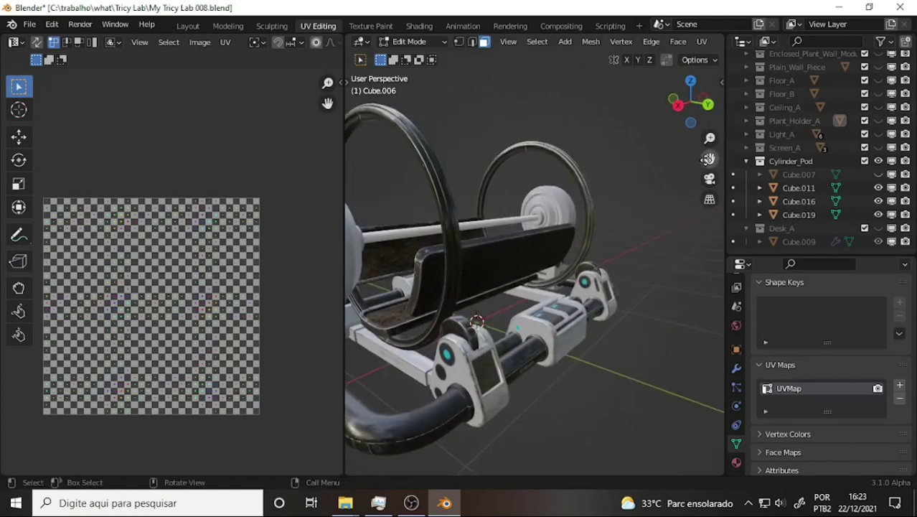
drag(710, 158, 761, 136)
scroll(607, 189, up, 3)
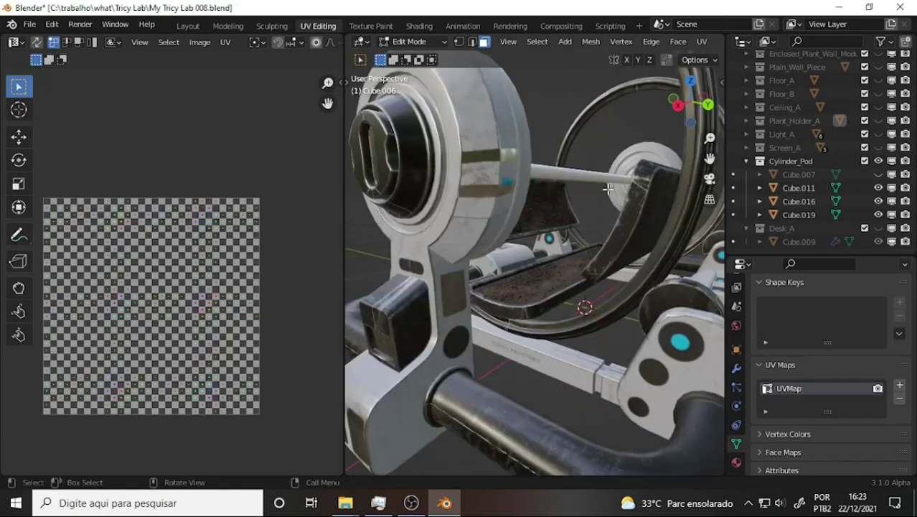
scroll(607, 189, down, 3)
mouse_move(466, 222)
middle_down()
mouse_move(390, 233)
mouse_move(387, 207)
mouse_move(413, 184)
mouse_move(387, 177)
mouse_move(370, 232)
mouse_move(348, 242)
mouse_move(360, 241)
middle_up()
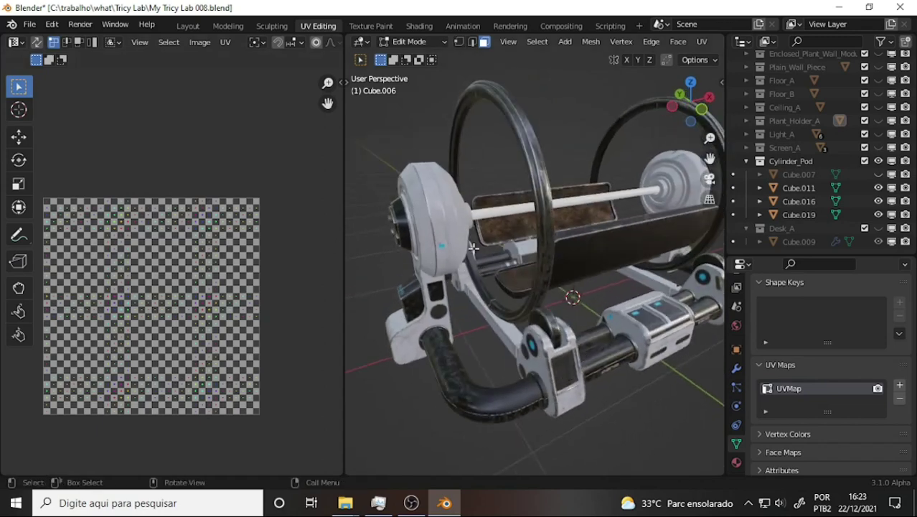
scroll(488, 243, up, 1)
scroll(482, 244, up, 1)
scroll(454, 255, up, 1)
middle_drag(448, 259, 437, 237)
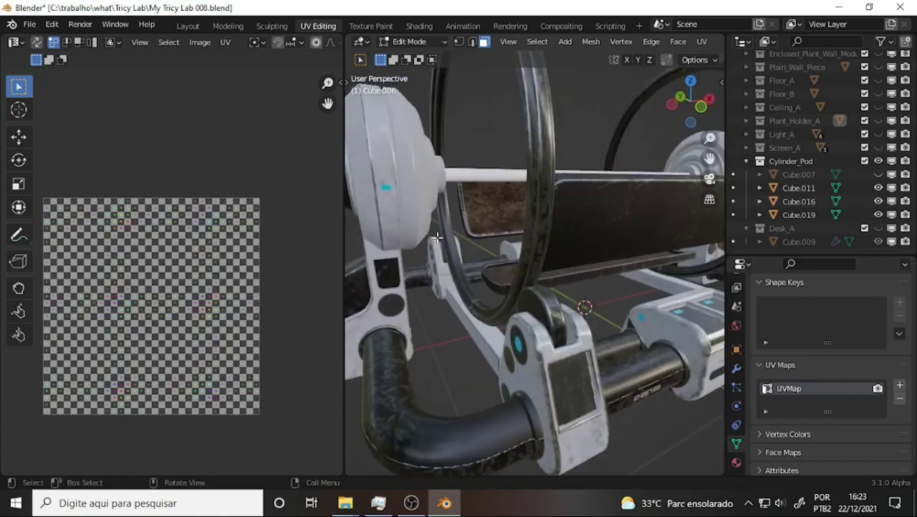
click(419, 27)
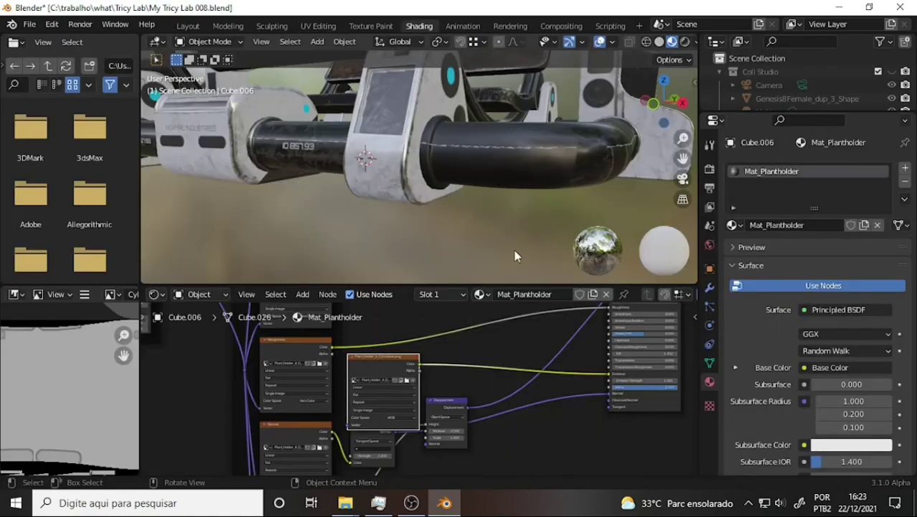
Step: Select the pod's cylinder (Cube.016) to show Cylinder Mat, then move its Displacement node lower
mouse_move(530, 350)
middle_down()
mouse_move(364, 390)
mouse_move(334, 450)
mouse_move(225, 349)
mouse_move(467, 399)
mouse_move(487, 467)
mouse_move(454, 323)
mouse_move(466, 367)
mouse_move(455, 396)
middle_up()
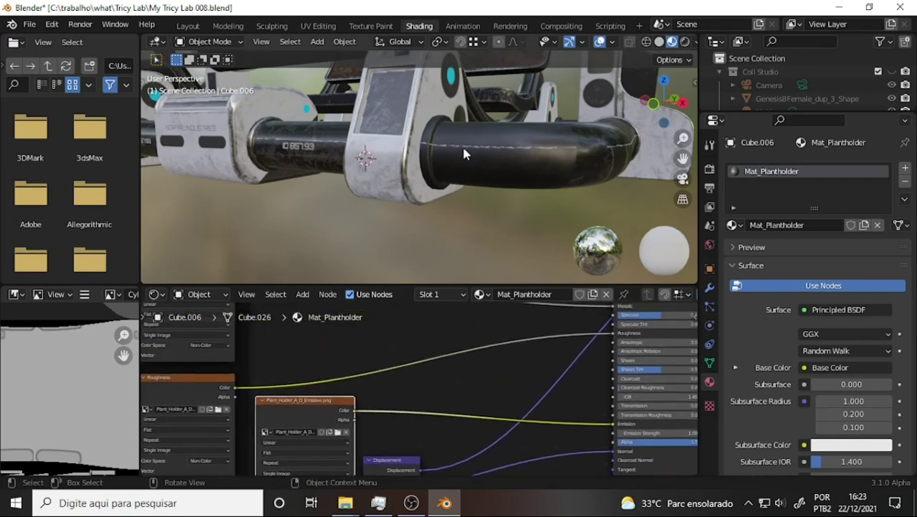
click(409, 148)
mouse_move(509, 331)
middle_down()
mouse_move(488, 451)
mouse_move(493, 408)
mouse_move(599, 429)
mouse_move(591, 411)
middle_up()
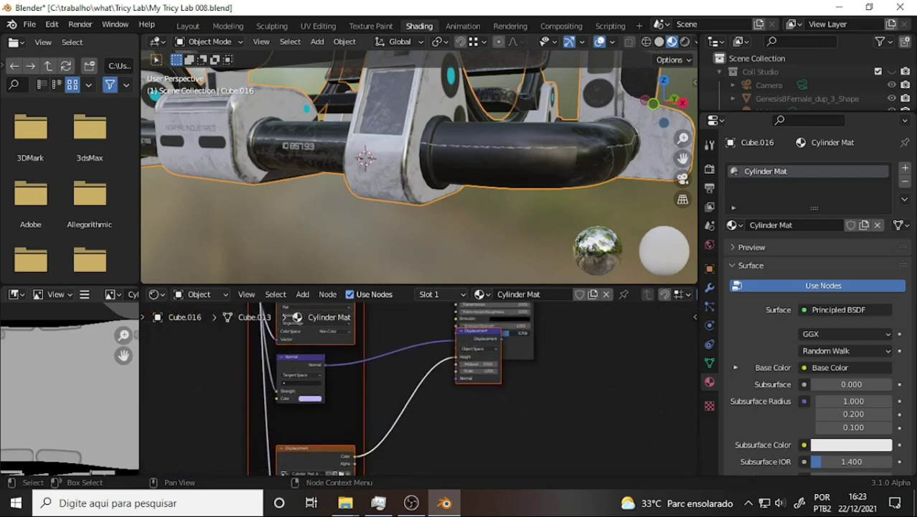
drag(479, 326, 480, 383)
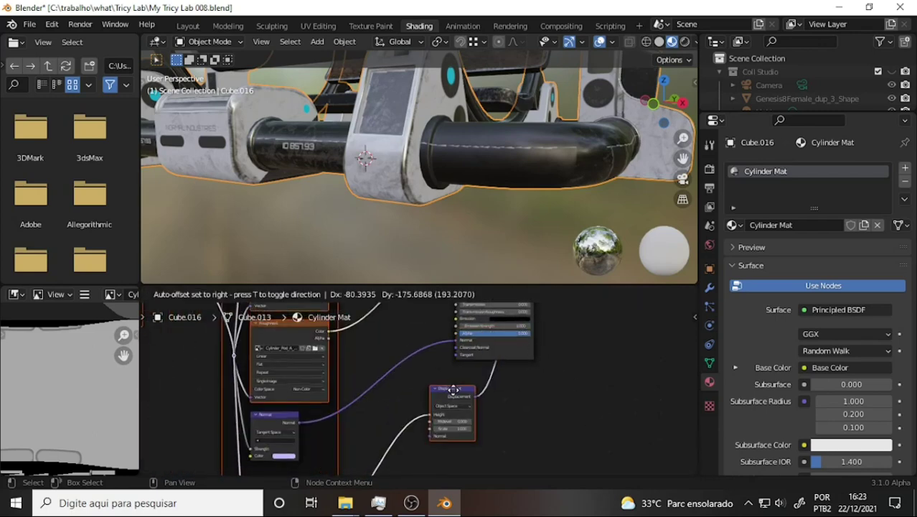
mouse_move(591, 368)
middle_down()
mouse_move(293, 346)
mouse_move(483, 341)
mouse_move(537, 252)
middle_up()
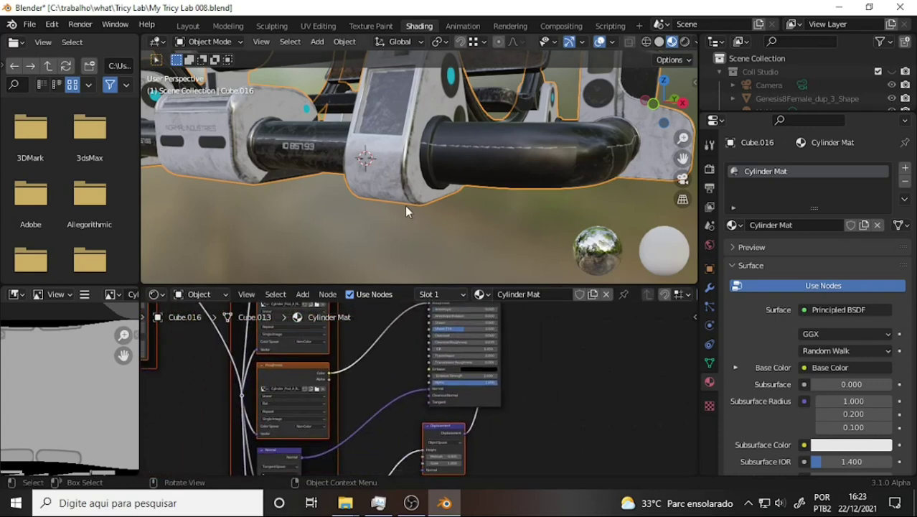
mouse_move(410, 209)
middle_down()
mouse_move(400, 205)
mouse_move(476, 179)
mouse_move(469, 152)
mouse_move(467, 189)
mouse_move(479, 194)
middle_up()
scroll(500, 133, up, 3)
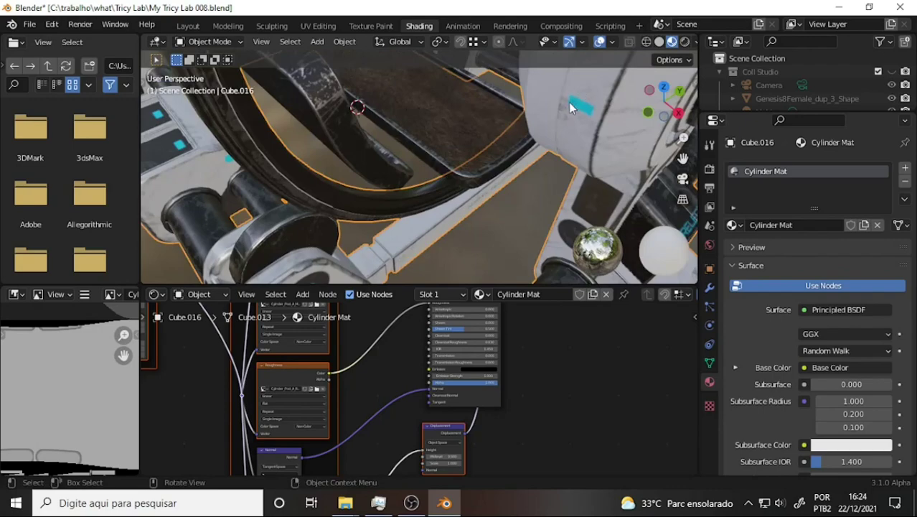
mouse_move(404, 137)
middle_down()
mouse_move(410, 150)
mouse_move(355, 168)
mouse_move(351, 179)
mouse_move(402, 236)
middle_up()
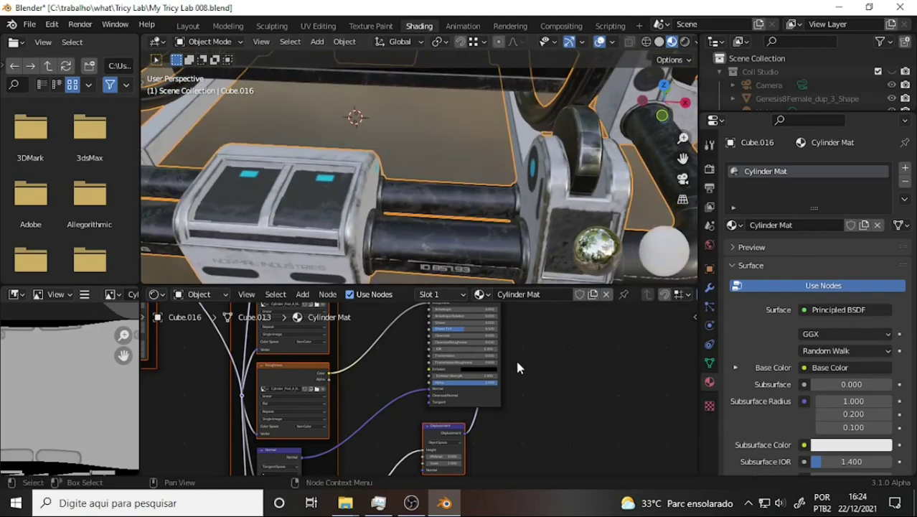
scroll(542, 348, down, 1)
mouse_move(531, 387)
ctrl+middle_down()
mouse_move(541, 381)
mouse_move(561, 393)
ctrl+middle_up()
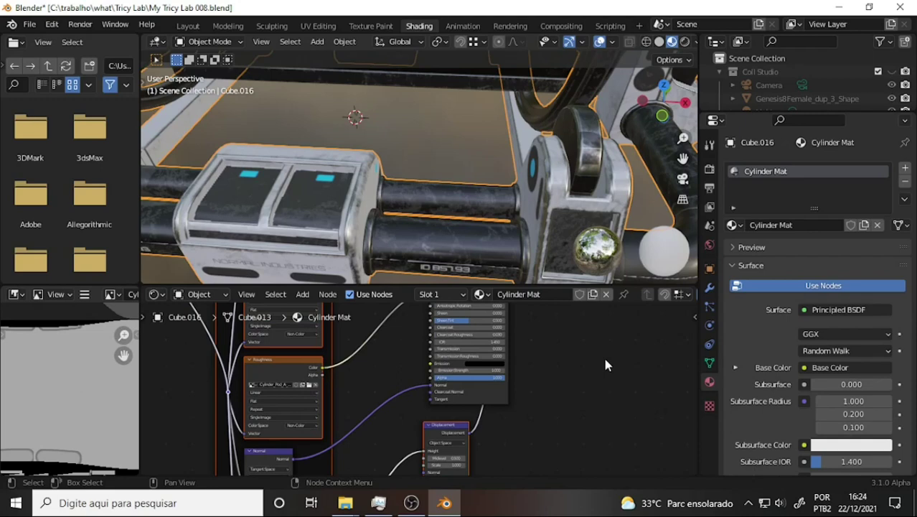
scroll(567, 365, up, 1)
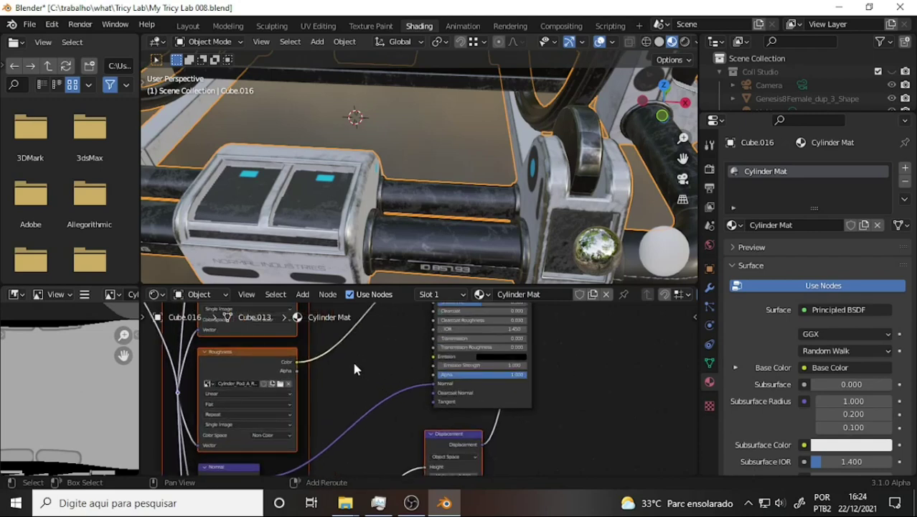
Step: Add an empty Image Texture node beside the Principled BSDF and start browsing for its image
right_click(606, 371)
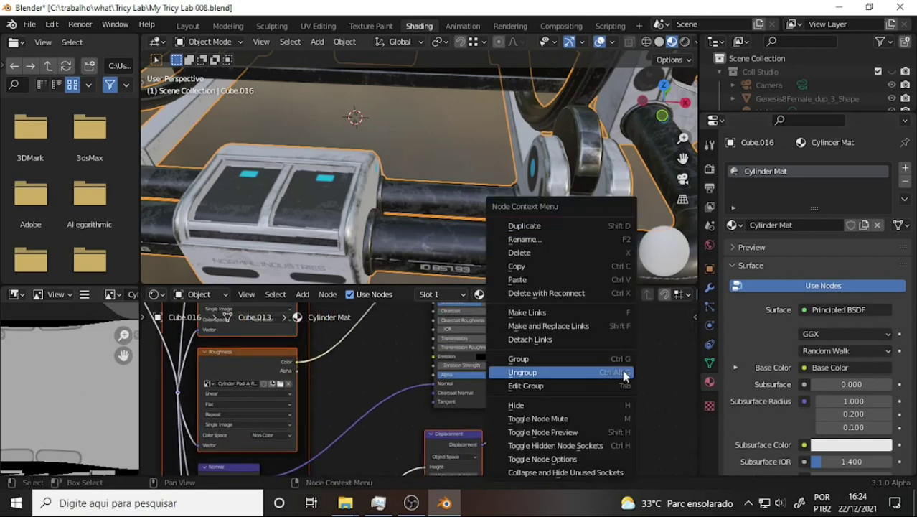
key(Escape)
key(shift+a)
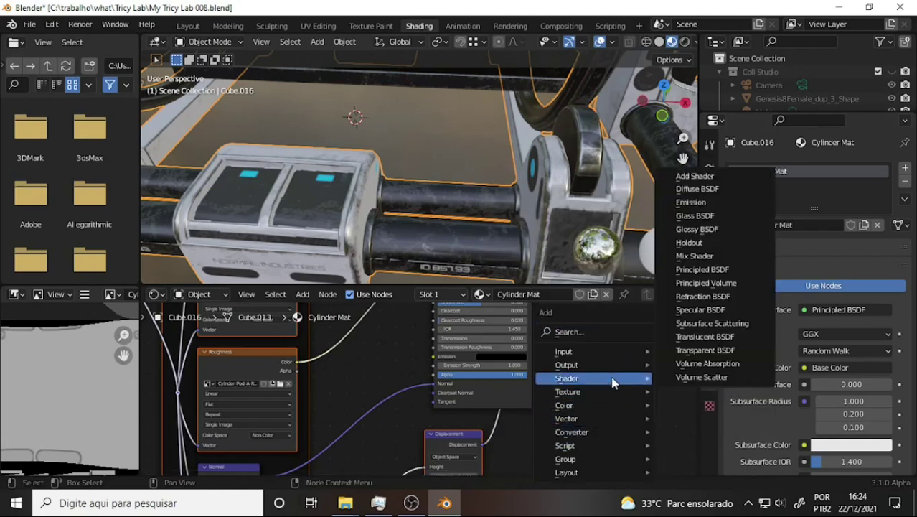
mouse_move(567, 392)
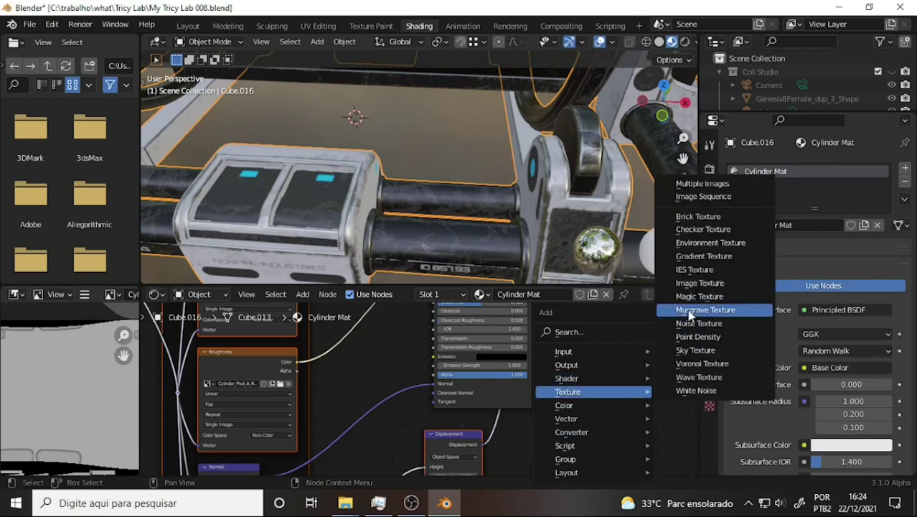
click(700, 282)
click(592, 358)
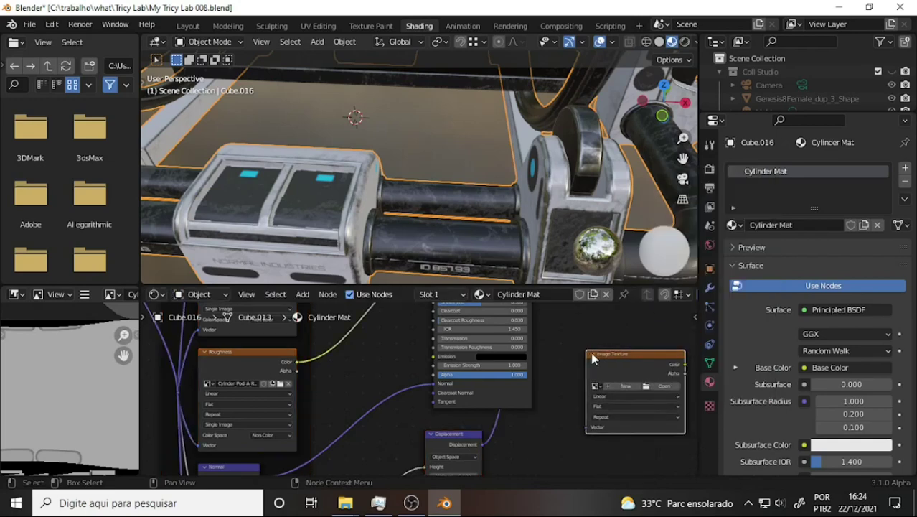
click(663, 386)
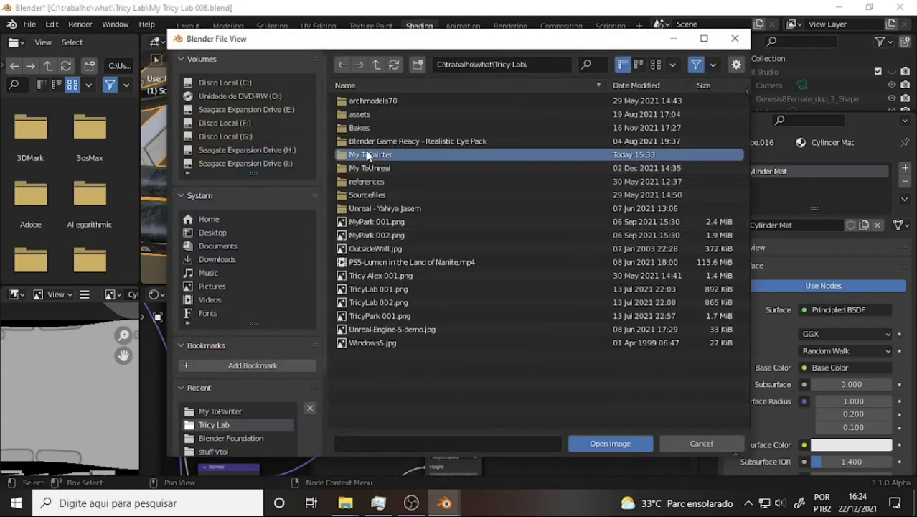
Step: In the My ToPainter folder, pick Cylinder_Pod_A_Emissive.png and load it into the image node
double_click(367, 155)
scroll(498, 196, down, 3)
scroll(493, 195, down, 3)
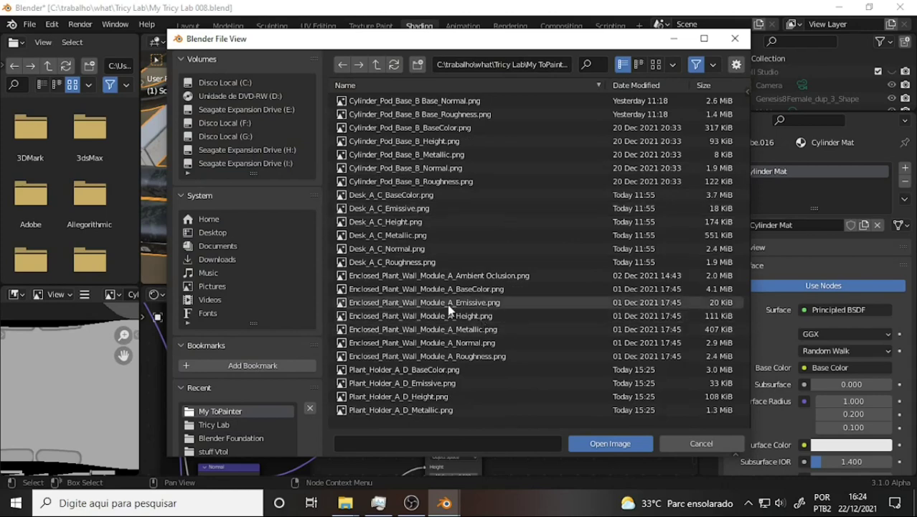
scroll(441, 219, up, 2)
scroll(439, 210, up, 2)
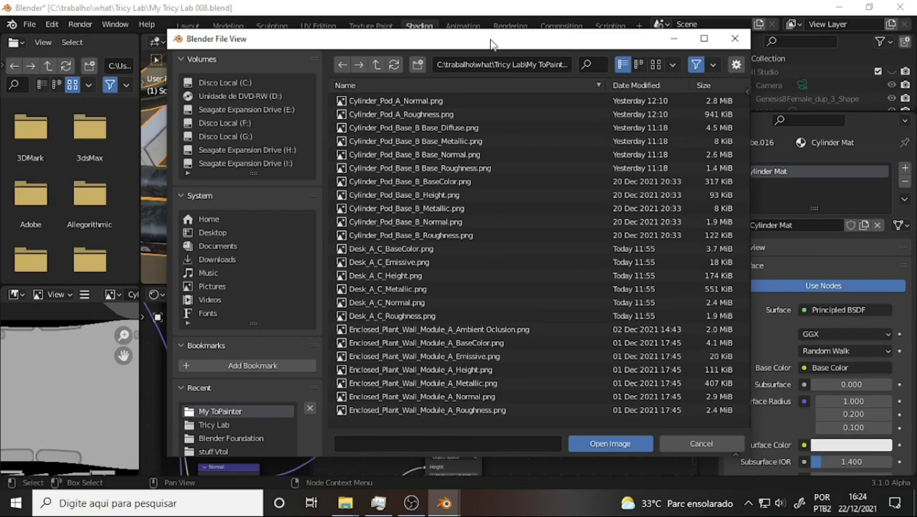
scroll(459, 180, up, 2)
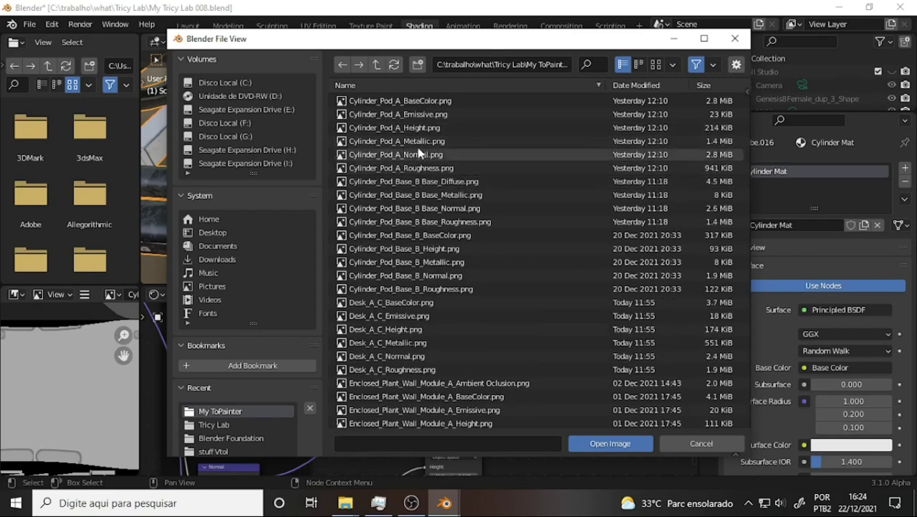
click(420, 115)
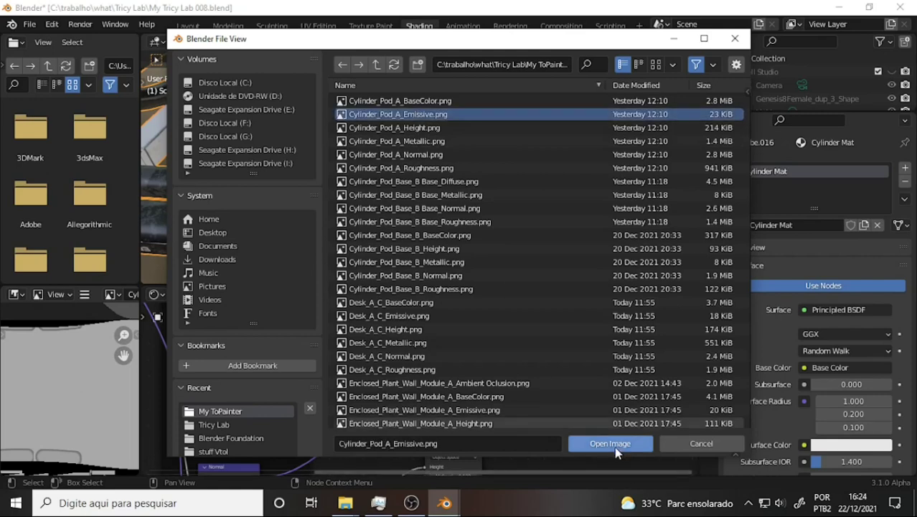
click(609, 444)
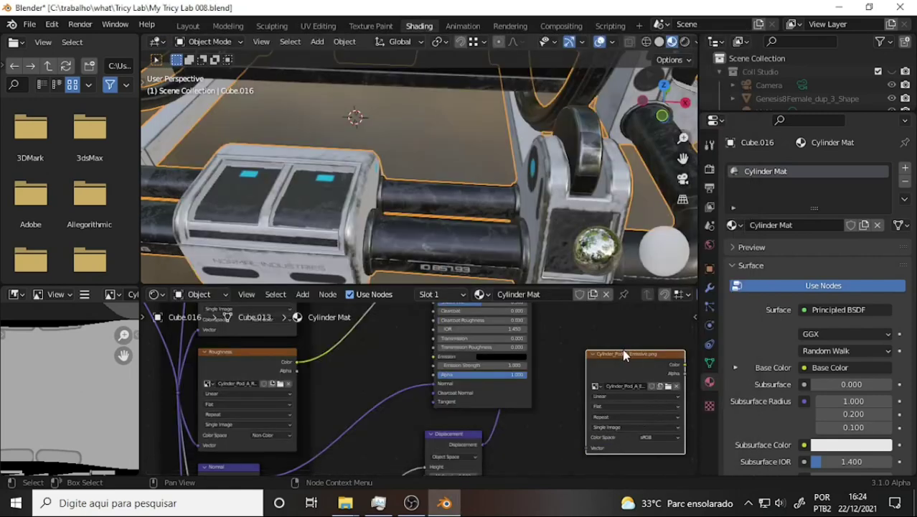
Step: Connect the emissive image's Color output to the Principled BSDF Emission input and view the glow
drag(623, 356, 590, 414)
mouse_move(651, 429)
mouse_down()
mouse_move(442, 368)
mouse_move(435, 356)
mouse_up()
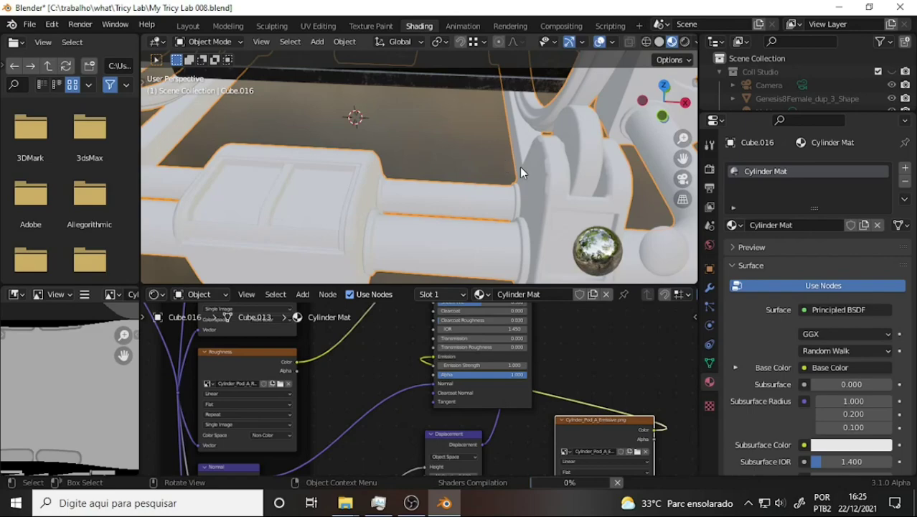
mouse_move(528, 176)
middle_down()
mouse_move(541, 167)
mouse_move(481, 219)
mouse_move(563, 137)
mouse_move(430, 200)
mouse_move(433, 226)
mouse_move(662, 185)
mouse_move(645, 259)
middle_up()
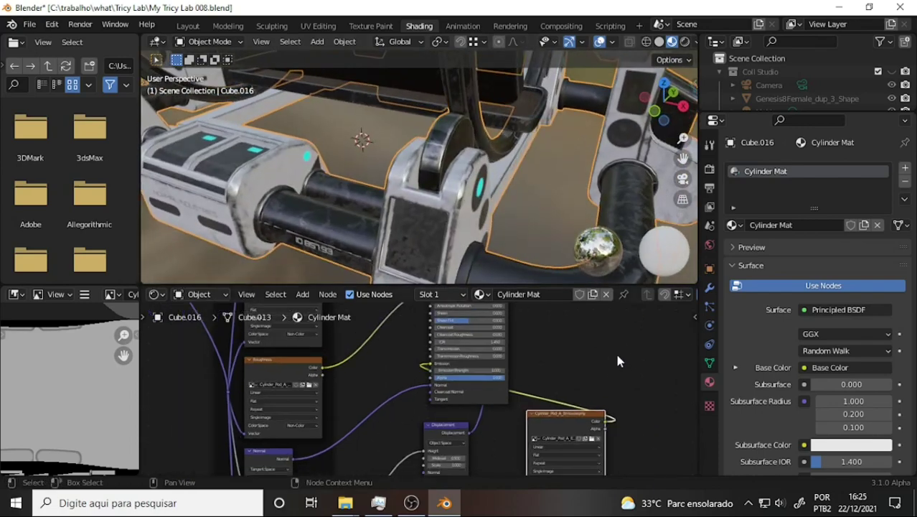
middle_drag(514, 229, 527, 213)
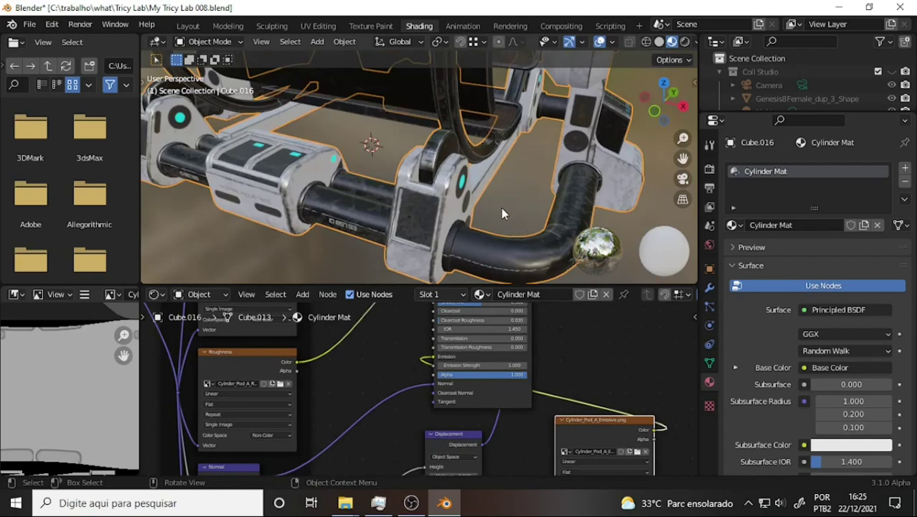
Step: Check the list of available materials from the viewport's context menu
scroll(502, 209, down, 2)
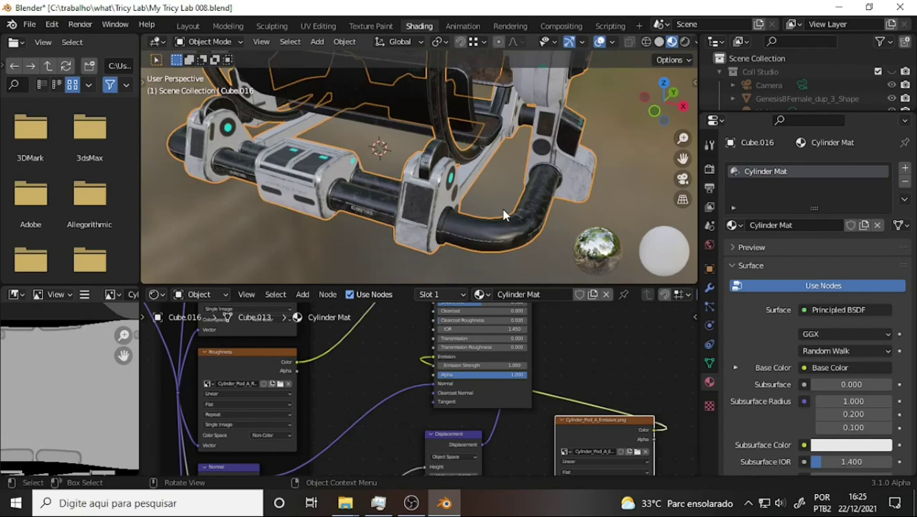
right_click(490, 231)
click(479, 294)
scroll(574, 356, down, 1)
scroll(574, 357, up, 1)
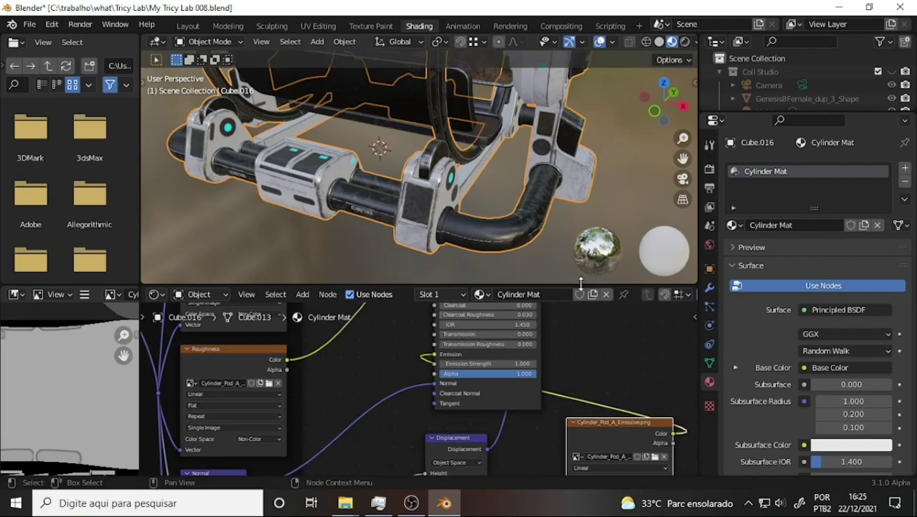
Step: Switch to the Modeling workspace in Object Mode and frame the whole pod front-on
click(229, 26)
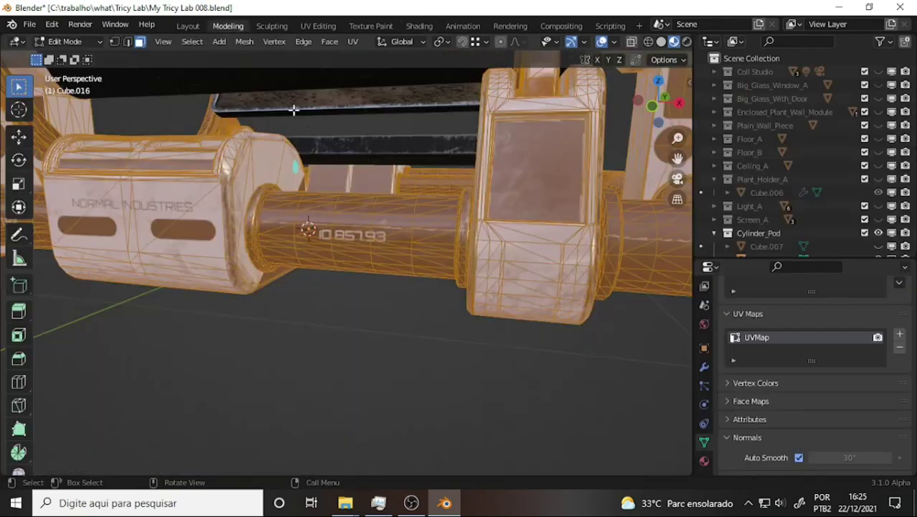
click(64, 41)
click(68, 56)
scroll(503, 212, down, 5)
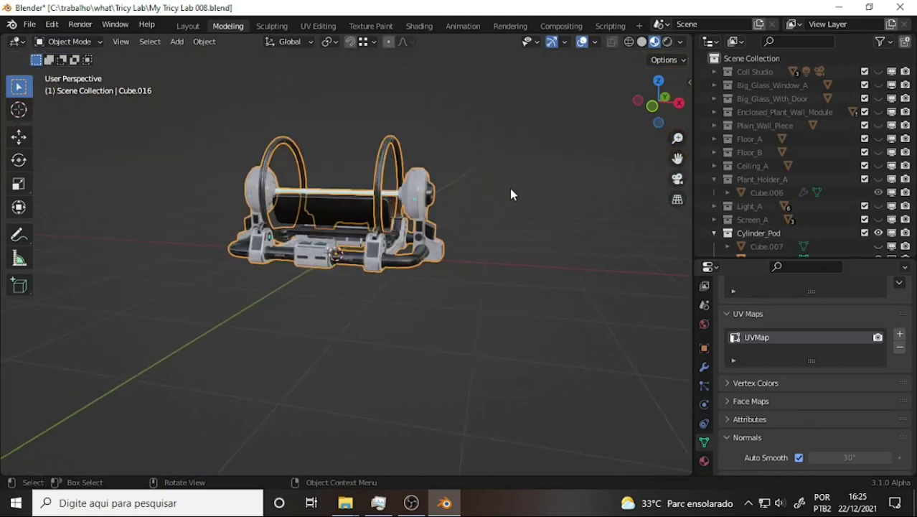
scroll(509, 188, up, 2)
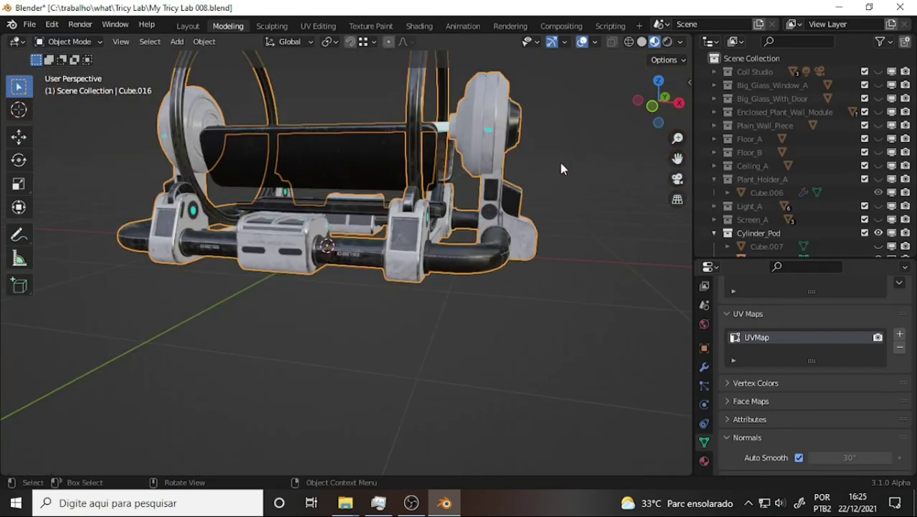
mouse_move(677, 158)
middle_down()
mouse_move(509, 201)
mouse_move(423, 194)
mouse_move(424, 182)
middle_up()
scroll(501, 209, up, 2)
scroll(501, 209, down, 4)
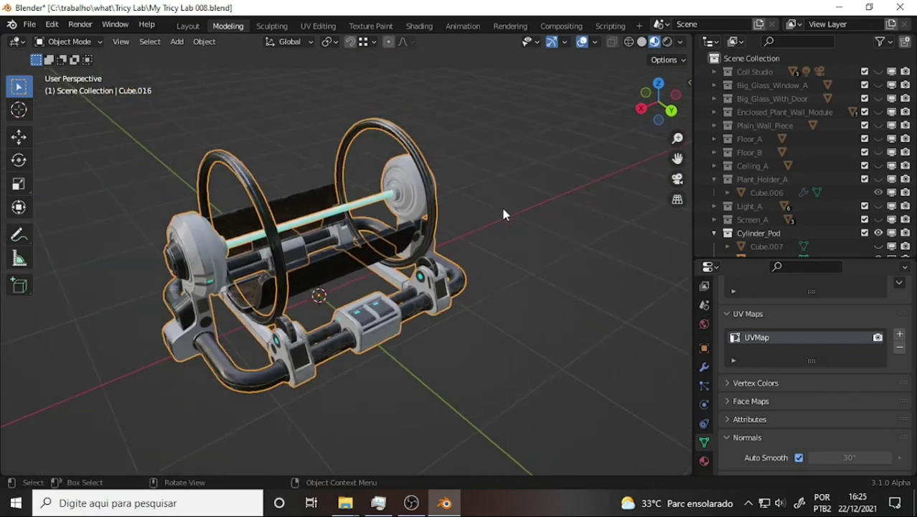
scroll(502, 212, up, 2)
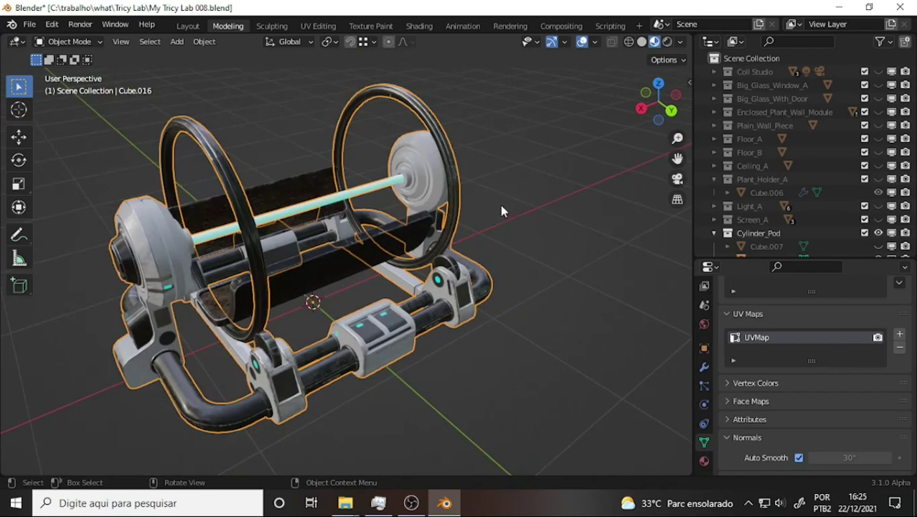